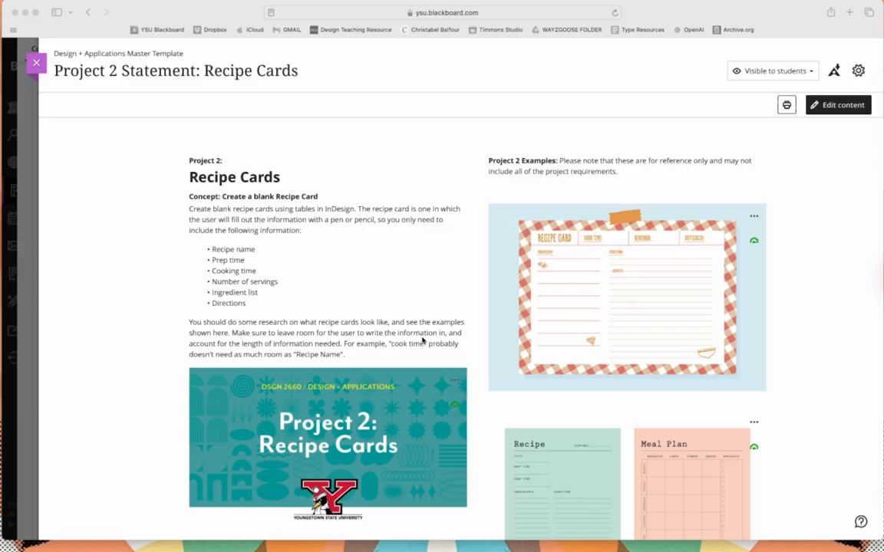
Step: Look over the Project 2 statement and its example recipe cards from beginning to end
scroll(479, 341, "down", 15)
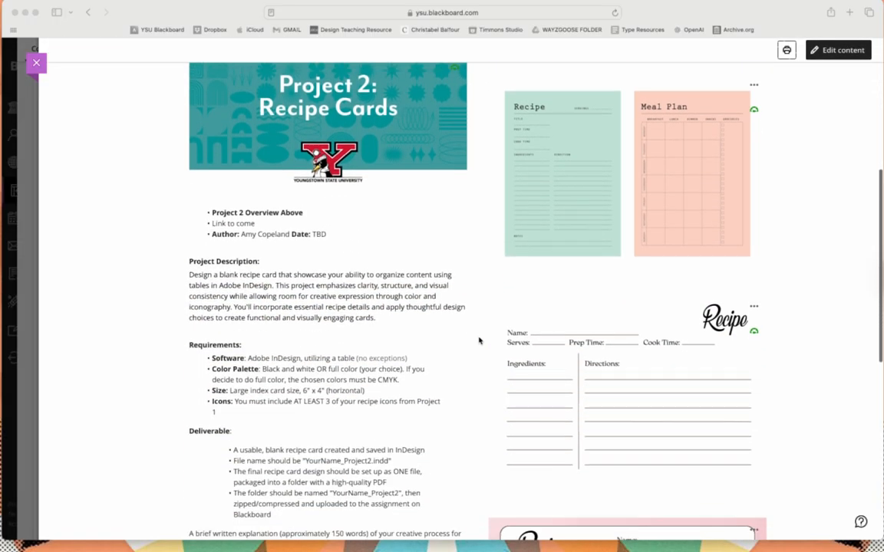
scroll(479, 341, "down", 6)
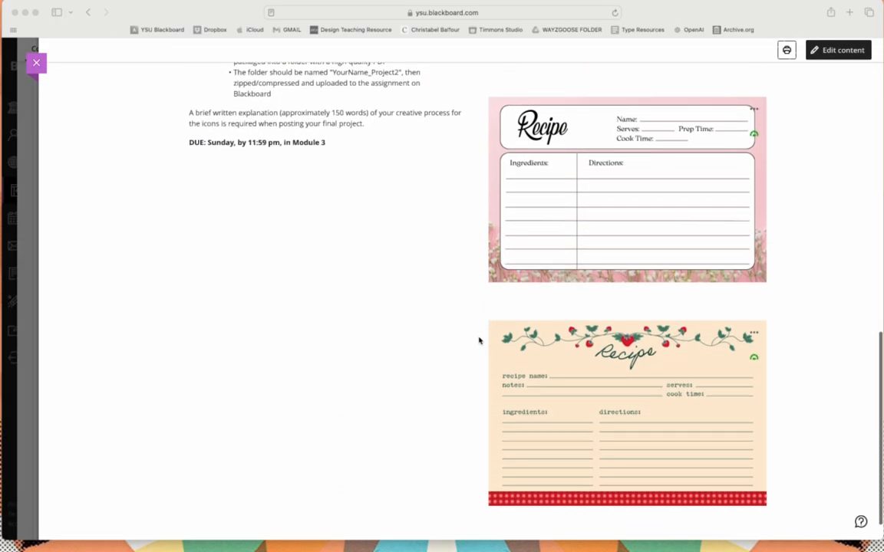
scroll(479, 340, "up", 5)
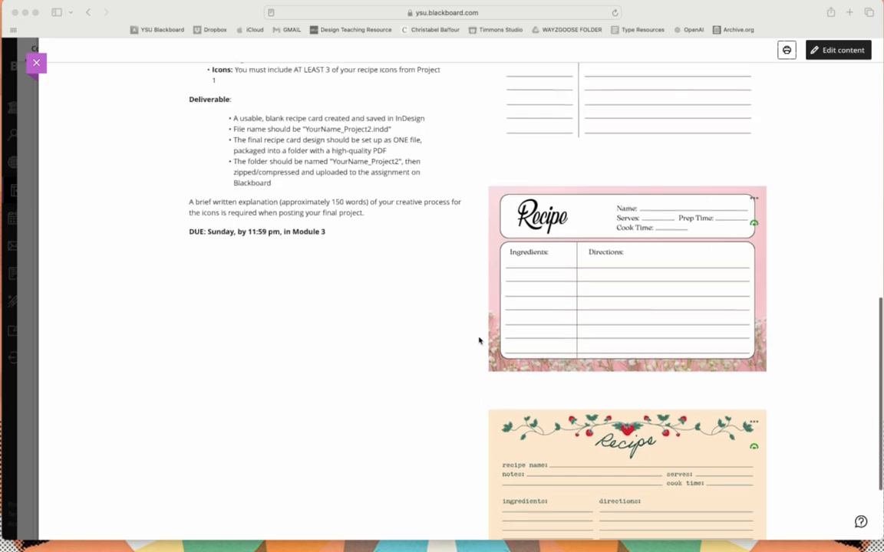
scroll(479, 341, "down", 2)
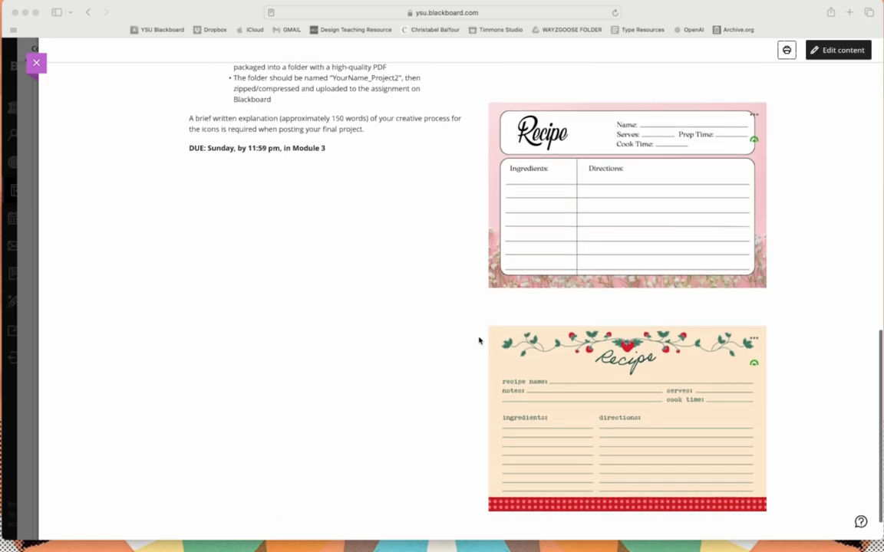
scroll(479, 341, "up", 15)
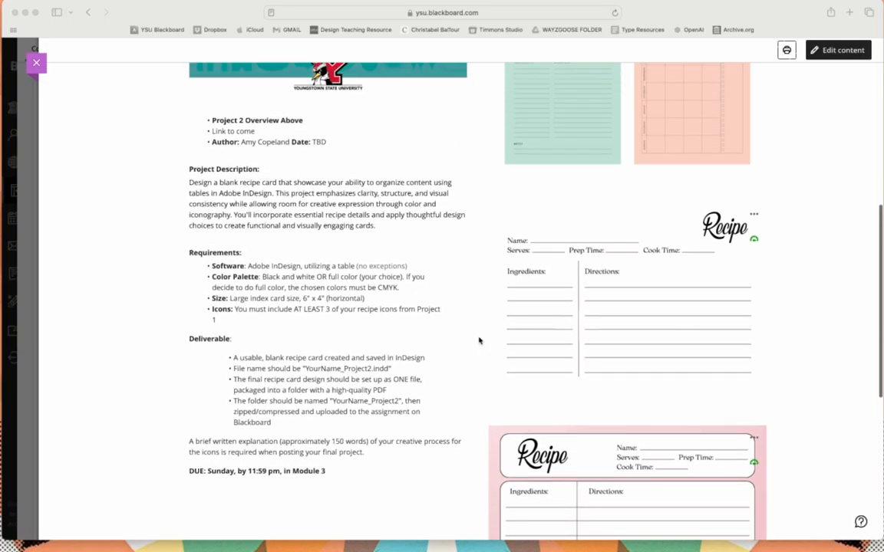
scroll(479, 341, "down", 8)
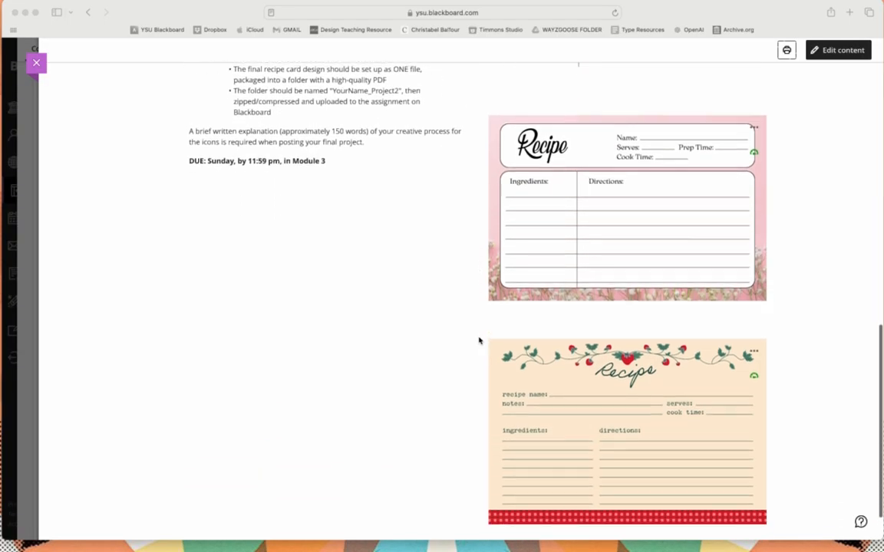
scroll(479, 341, "up", 5)
scroll(478, 341, "up", 14)
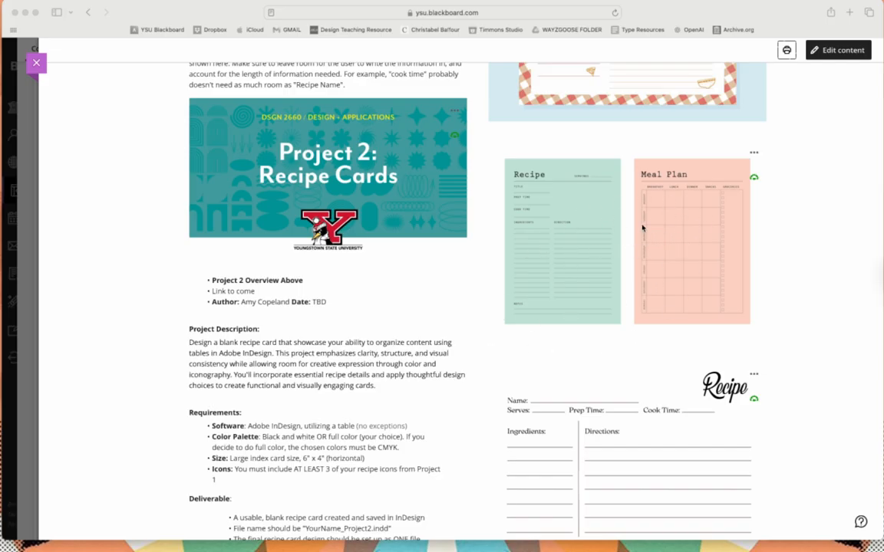
scroll(682, 227, "up", 4)
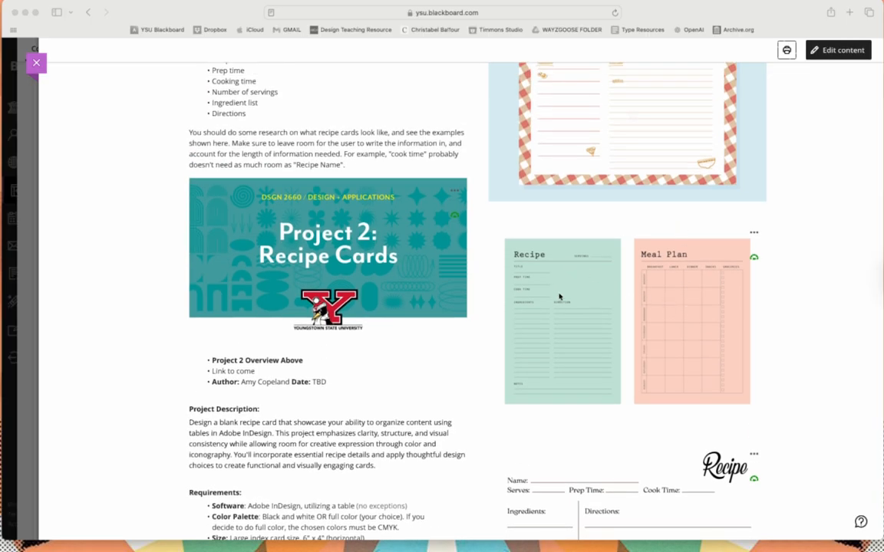
scroll(560, 302, "up", 10)
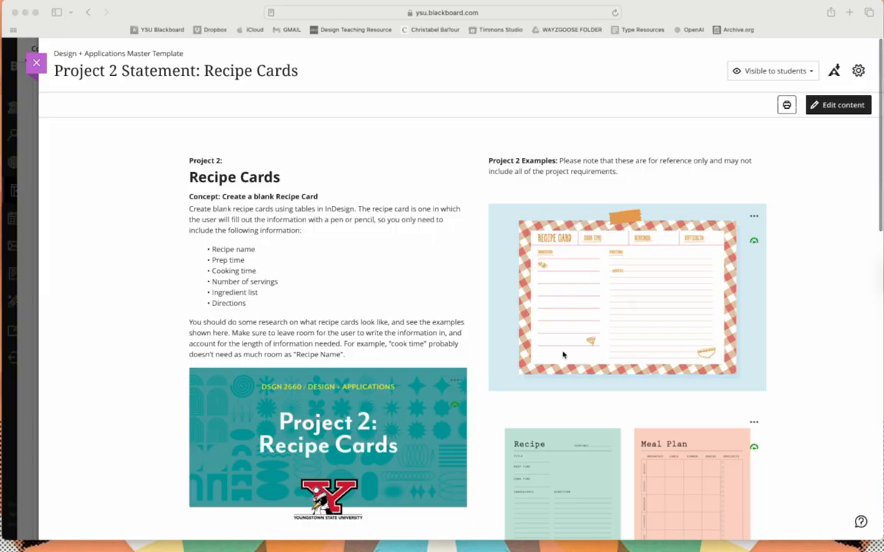
Step: Review the recipe card project's description, requirements, deliverables and due date, comparing them with the example layouts
scroll(563, 355, "down", 8)
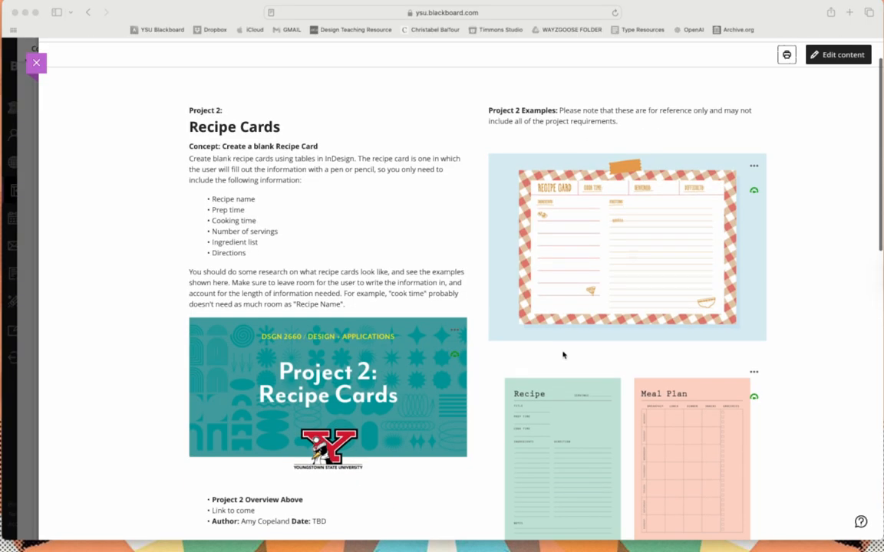
scroll(540, 366, "down", 2)
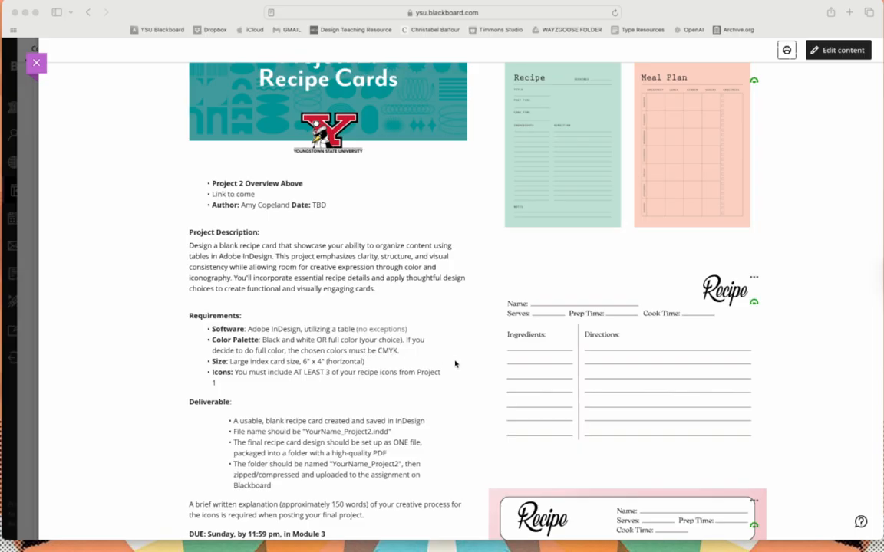
scroll(517, 373, "up", 5)
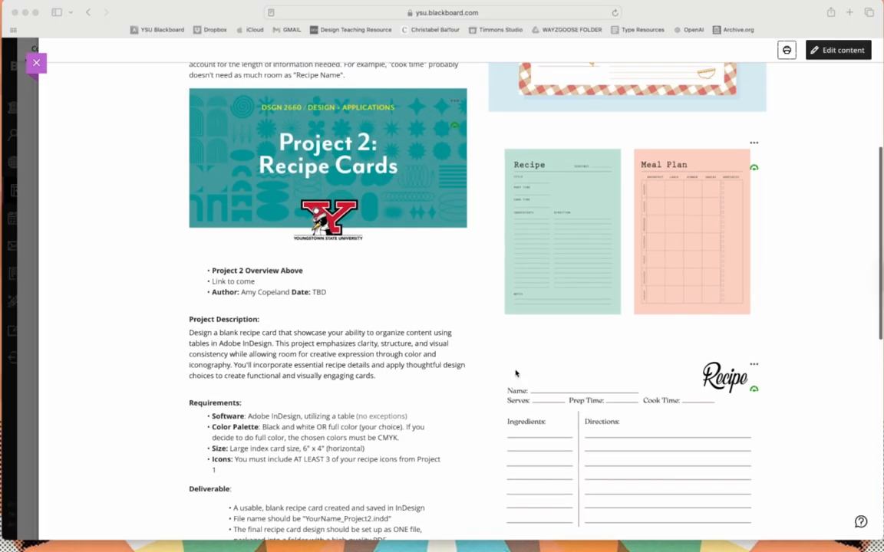
scroll(618, 281, "down", 6)
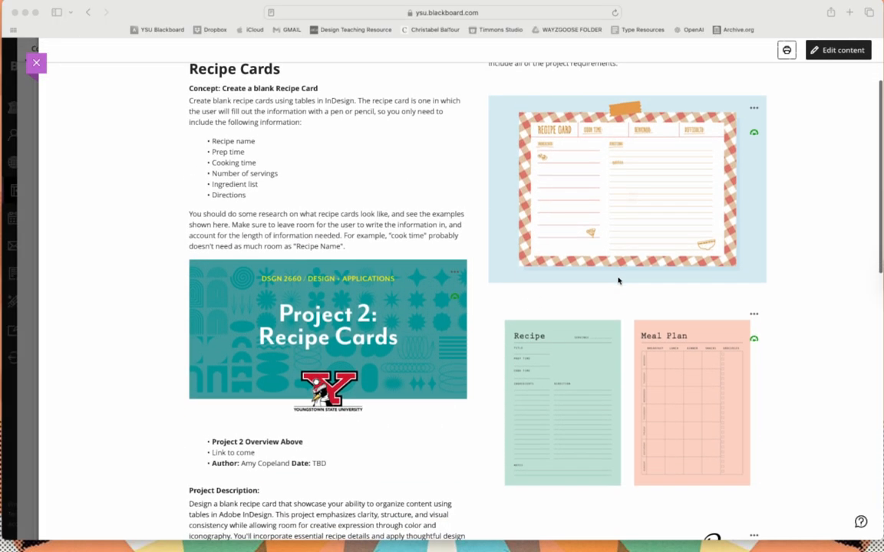
scroll(619, 281, "down", 5)
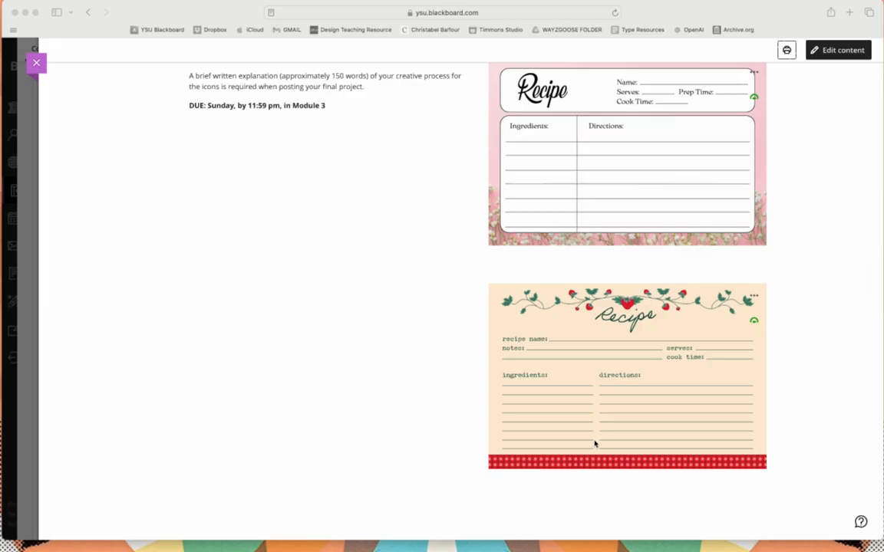
scroll(595, 443, "up", 5)
scroll(594, 443, "down", 1)
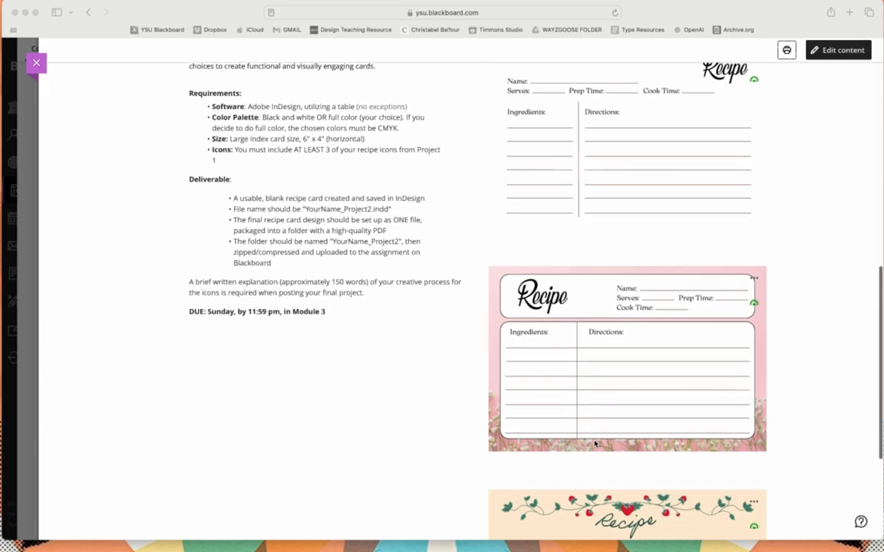
scroll(594, 443, "up", 2)
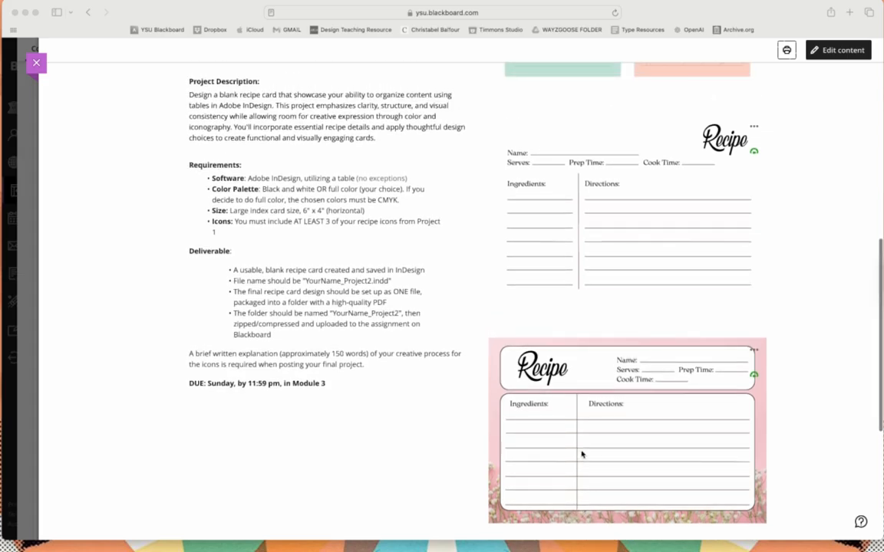
scroll(581, 454, "up", 1)
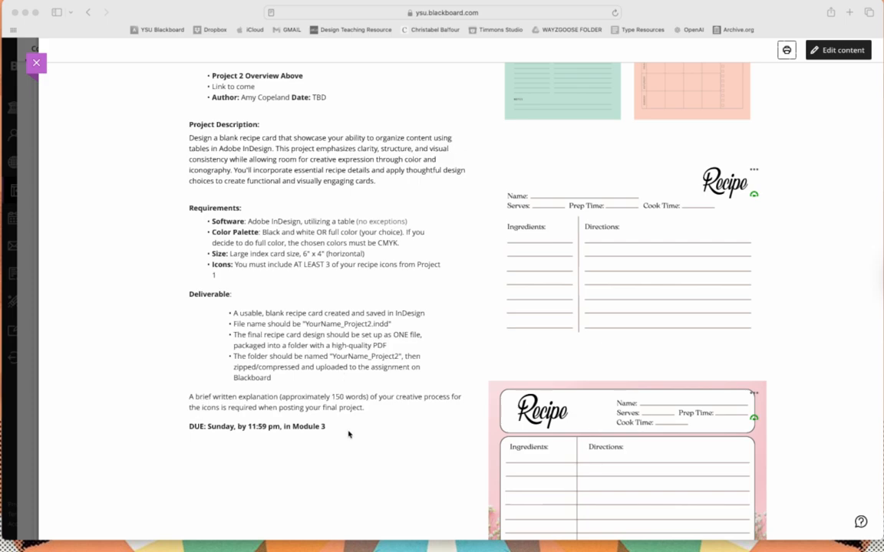
scroll(348, 435, "down", 5)
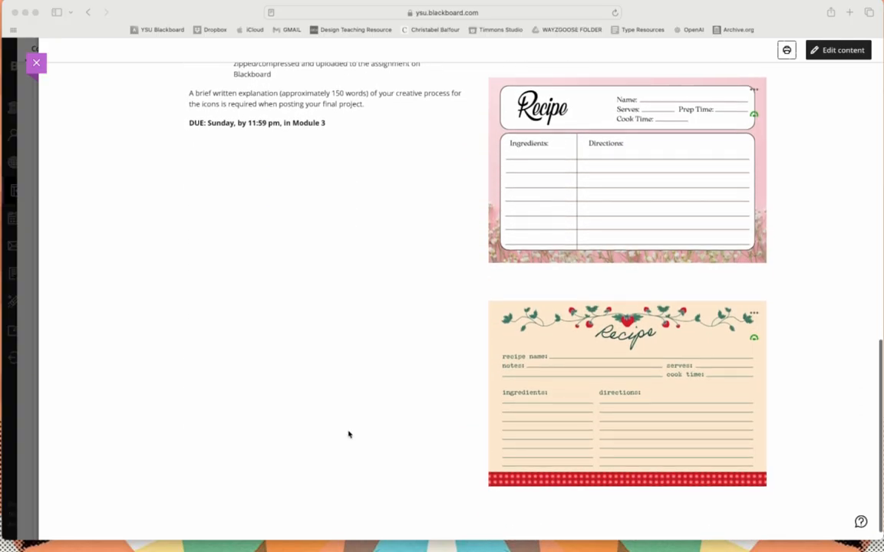
scroll(348, 435, "down", 1)
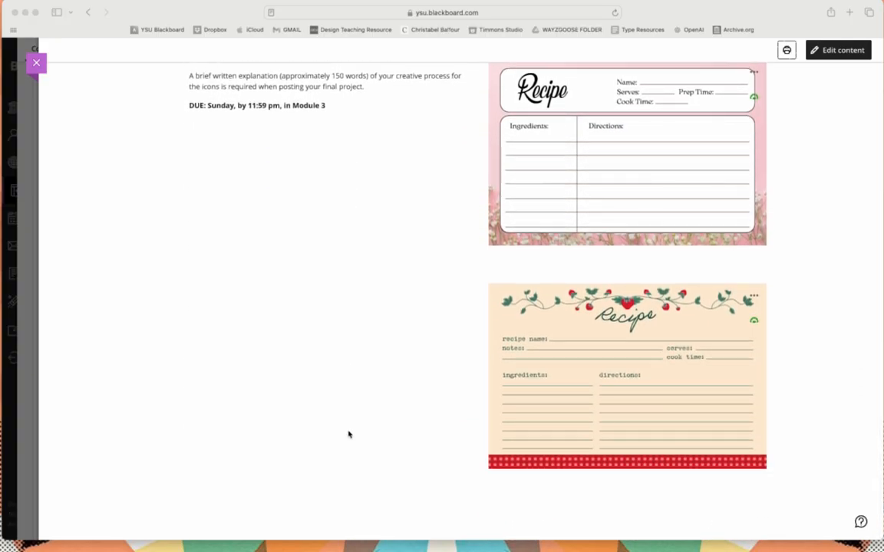
scroll(349, 435, "up", 8)
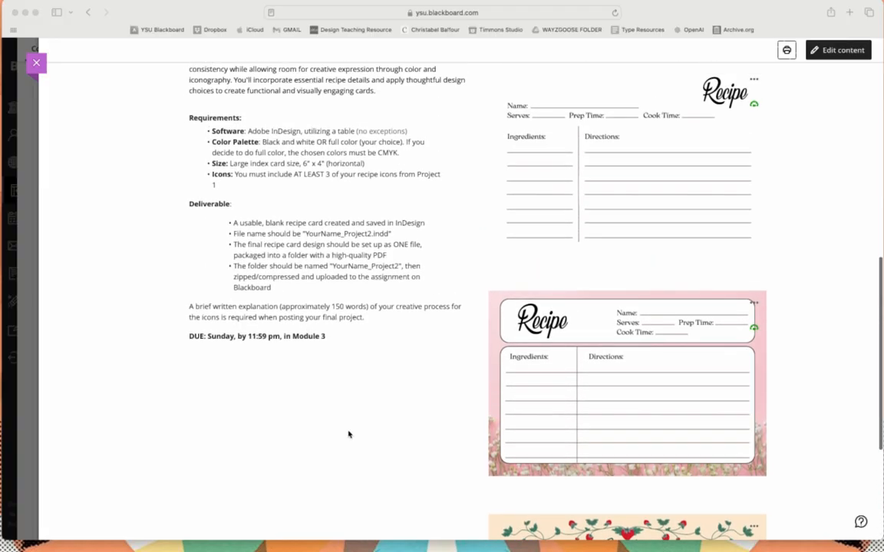
scroll(348, 434, "up", 4)
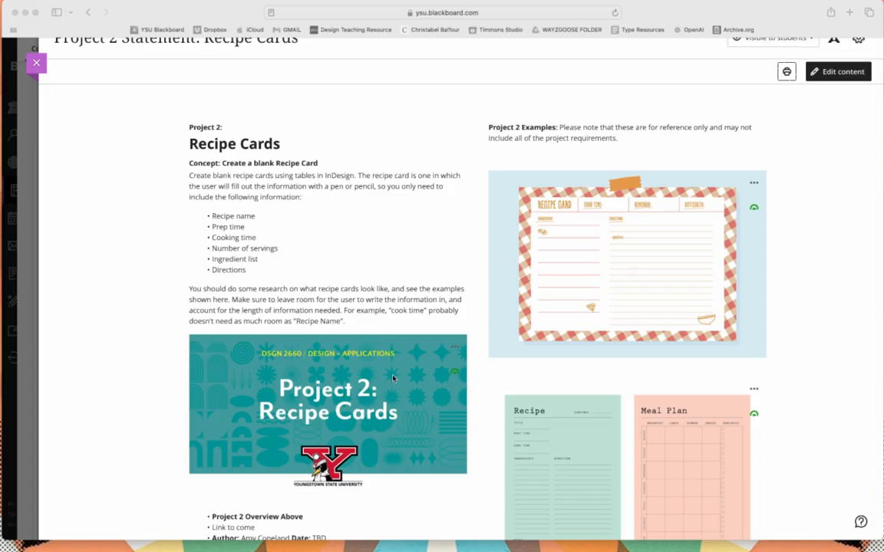
scroll(389, 428, "down", 10)
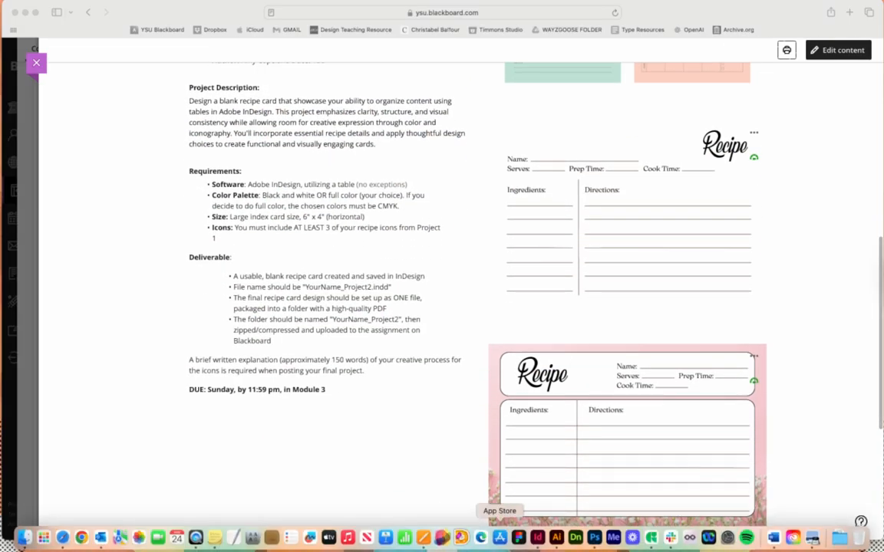
Step: Switch to Adobe InDesign and start a new print document with inches as its units
left_click(538, 538)
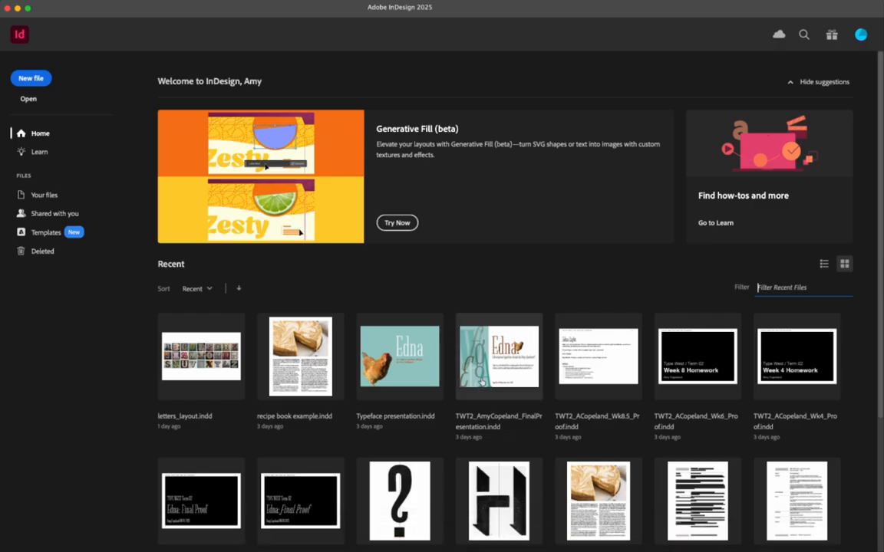
left_click(26, 79)
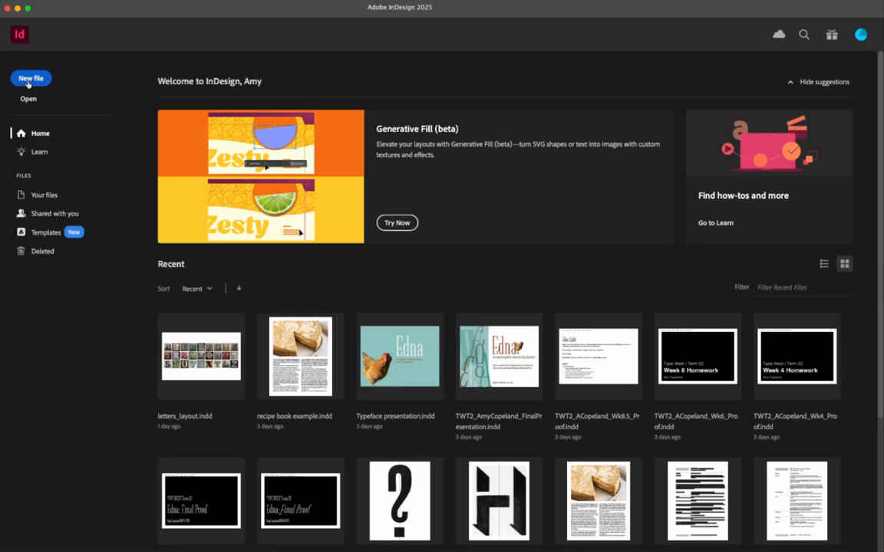
left_click(259, 117)
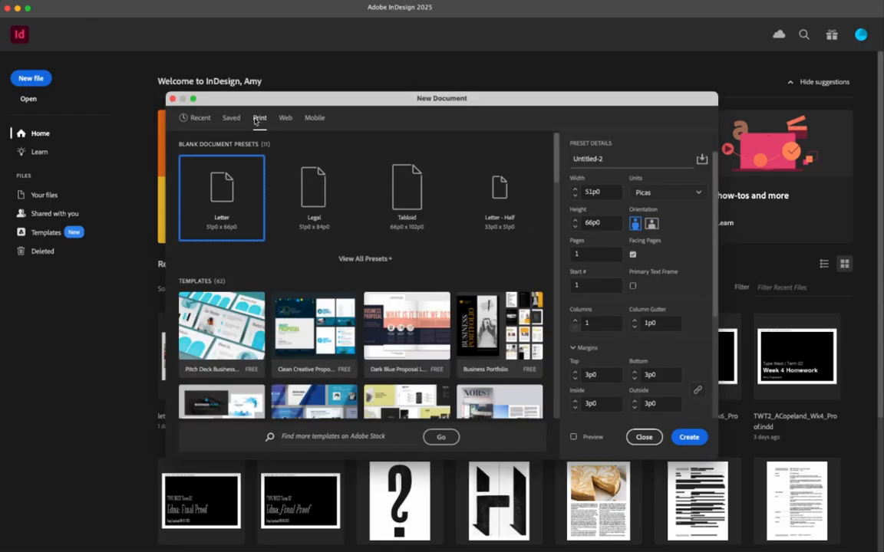
left_click(666, 193)
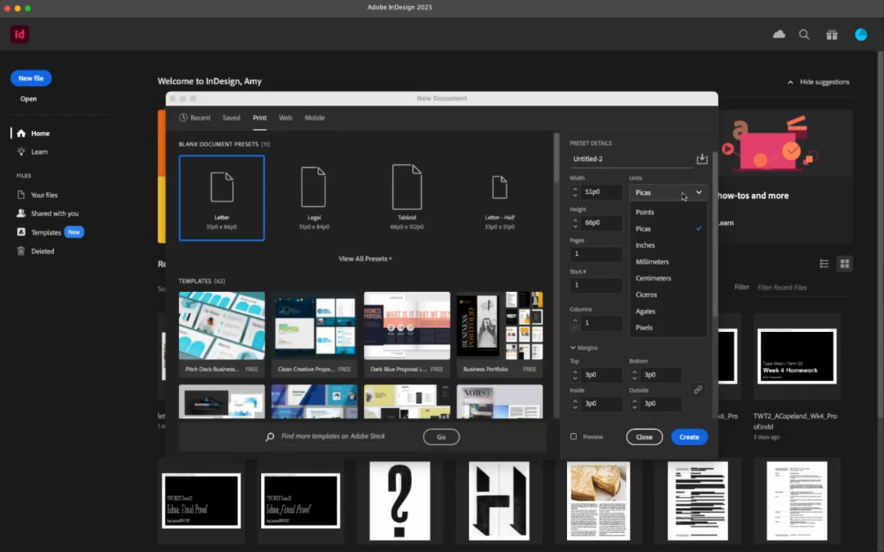
left_click(671, 247)
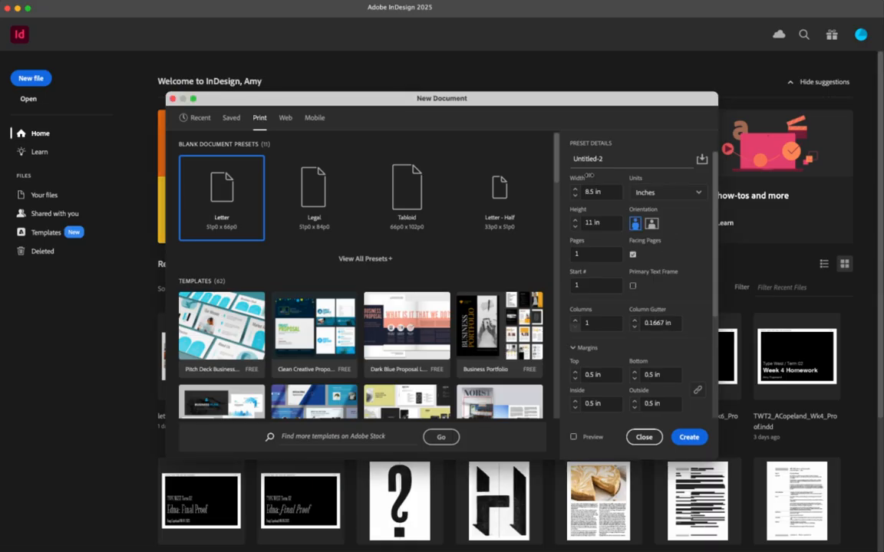
Step: Set the new document's width to 6 in and height to 4 in, and turn off facing pages
double_click(579, 192)
type("6")
double_click(582, 223)
type("4")
key("Tab")
left_click(633, 256)
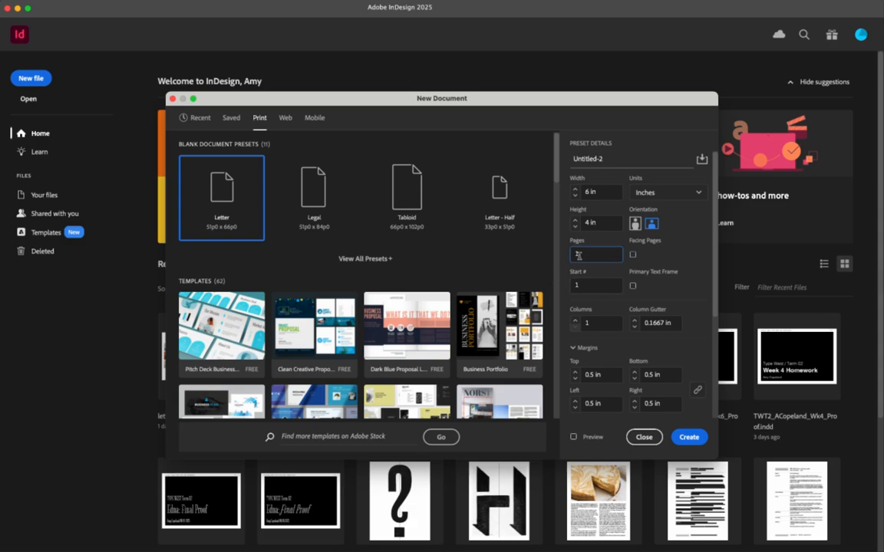
Step: Set the document to 3 pages with 0.25 in margins on all four sides
left_click(569, 251)
type("3")
left_click(574, 378)
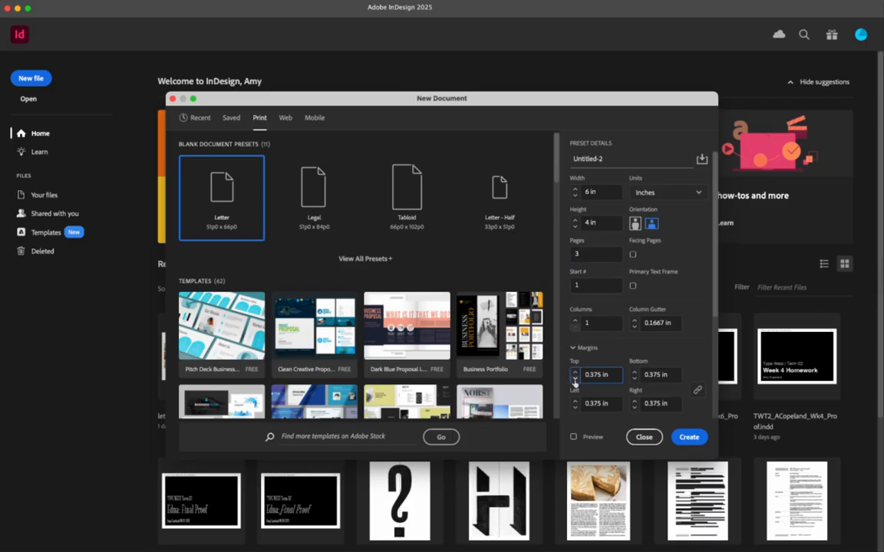
left_click(575, 378)
Step: Set a 0.125 in bleed on all four sides and create the document
scroll(606, 380, "down", 5)
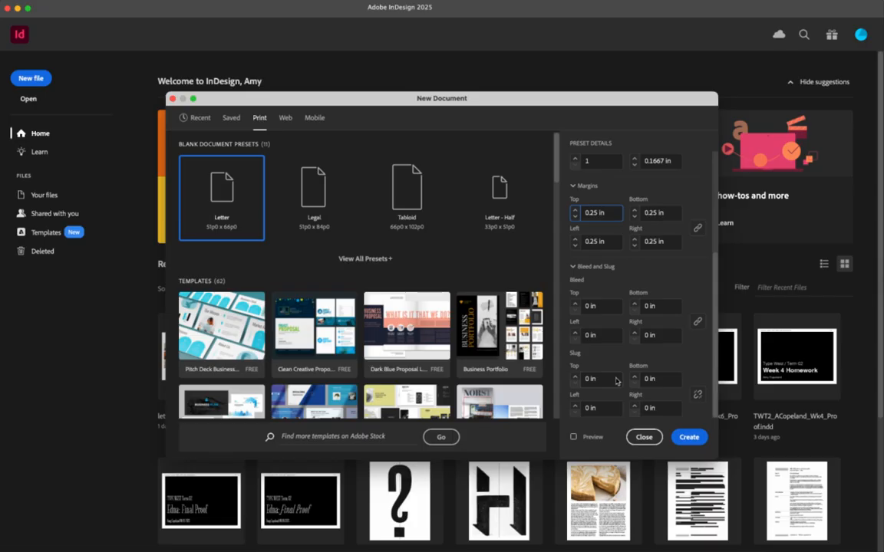
left_click(575, 304)
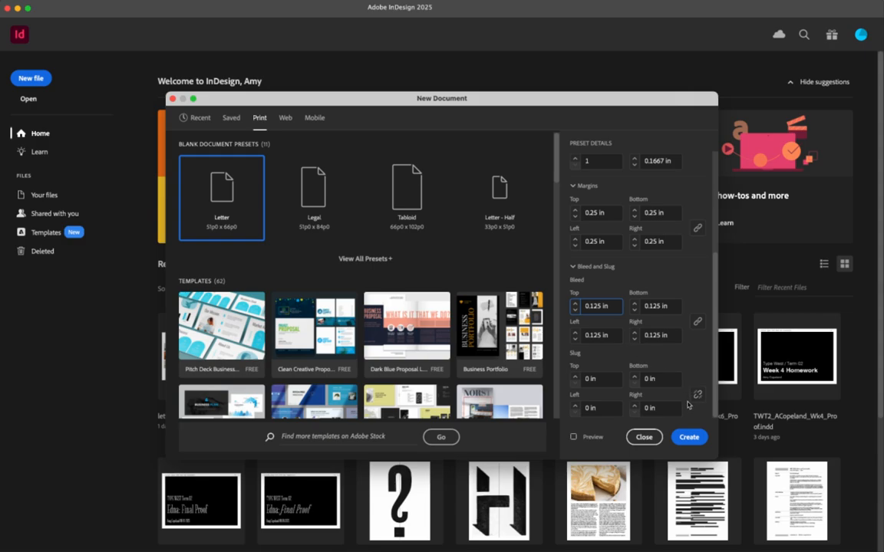
left_click(689, 437)
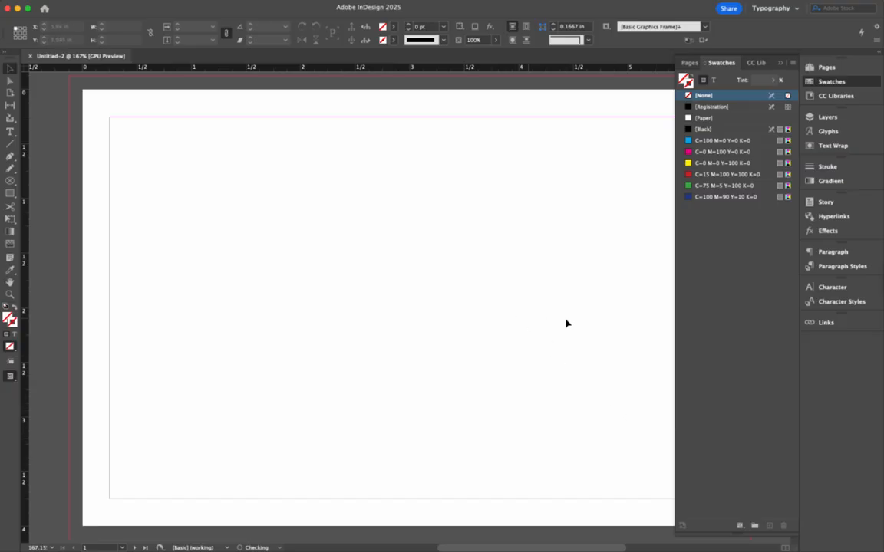
Step: Clear the Swatches panel off the page and draw a large text frame extending from about the 2 in mark to the right margin
left_click(703, 61)
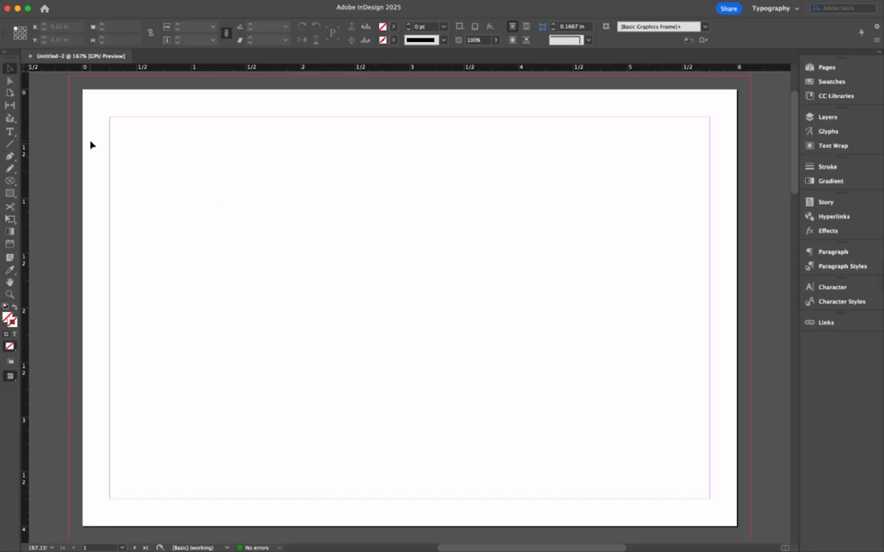
left_click(10, 132)
left_click_drag(305, 163, 710, 486)
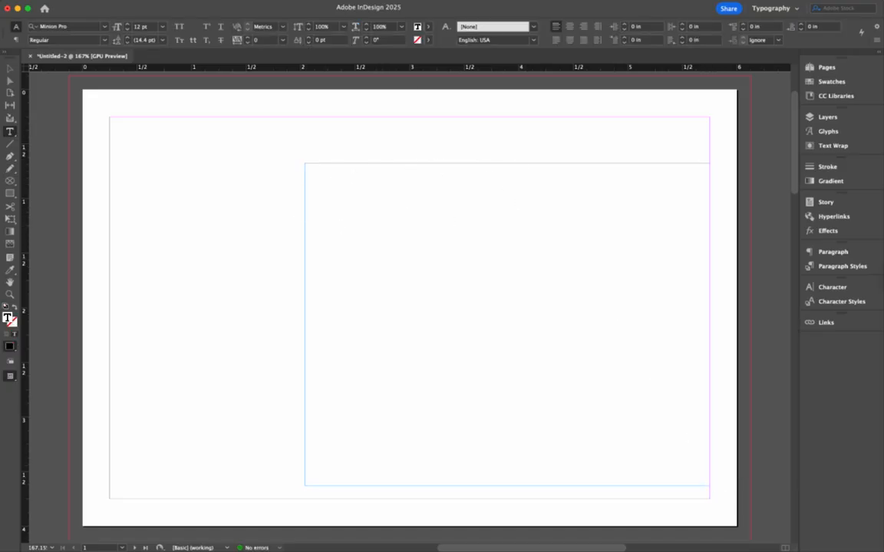
Step: Insert a table with 10 body rows and 2 columns in the text frame, using the [Basic Table] style
left_click(206, 0)
left_click(219, 8)
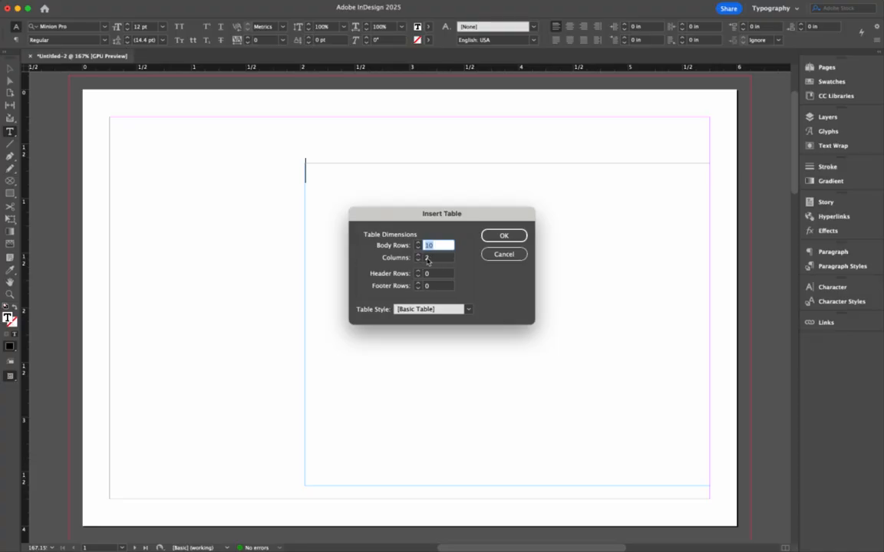
left_click(505, 235)
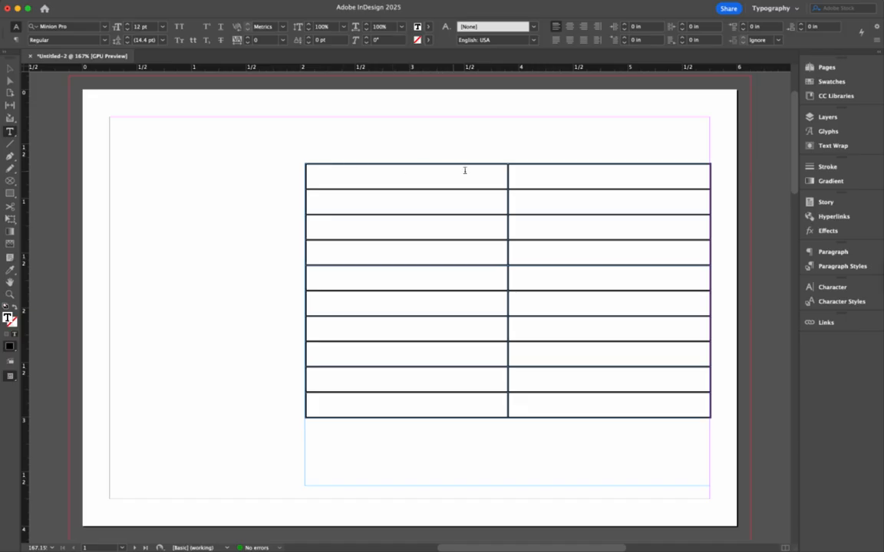
Step: Narrow the table's first column to about half its width and widen the second column out to the frame's right edge
left_click_drag(464, 170, 639, 189)
left_click(523, 173)
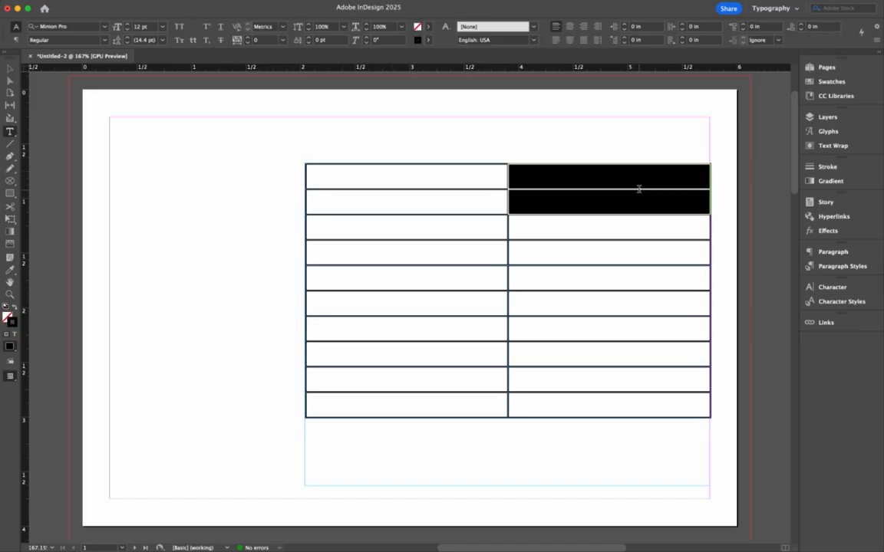
left_click(637, 173)
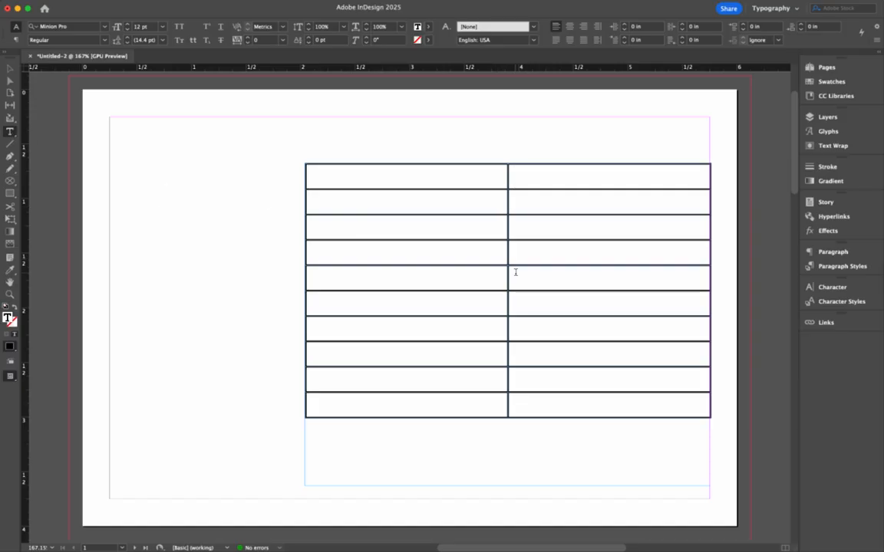
left_click_drag(509, 207, 405, 207)
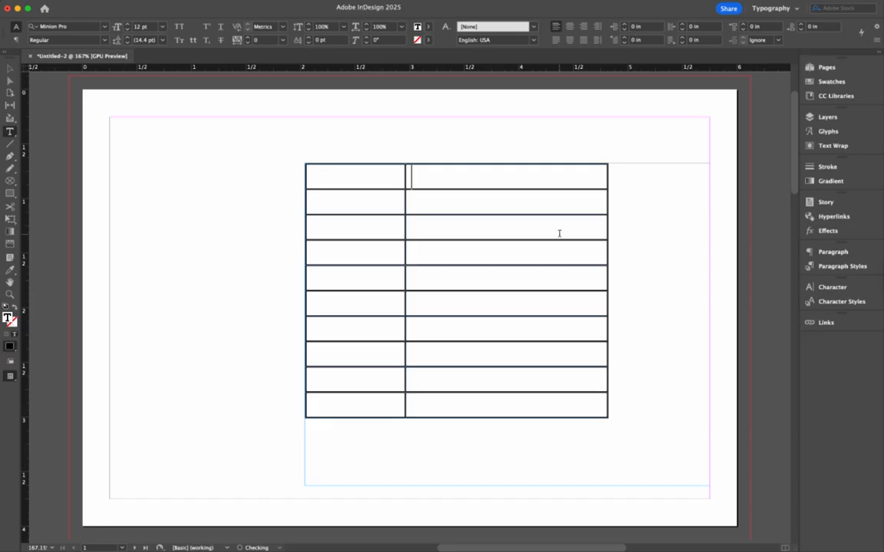
left_click_drag(607, 231, 710, 229)
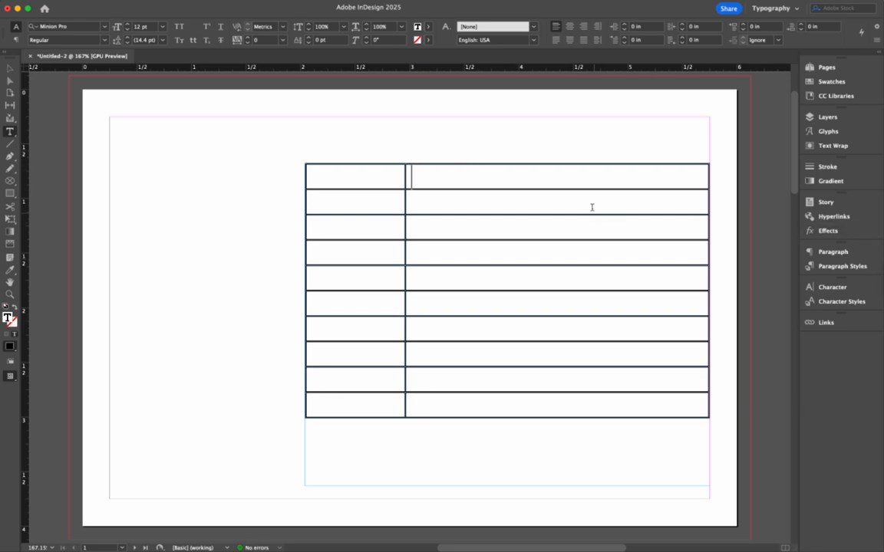
mouse_move(406, 238)
left_mouse_down()
mouse_move(430, 235)
mouse_move(370, 231)
mouse_move(406, 232)
left_mouse_up()
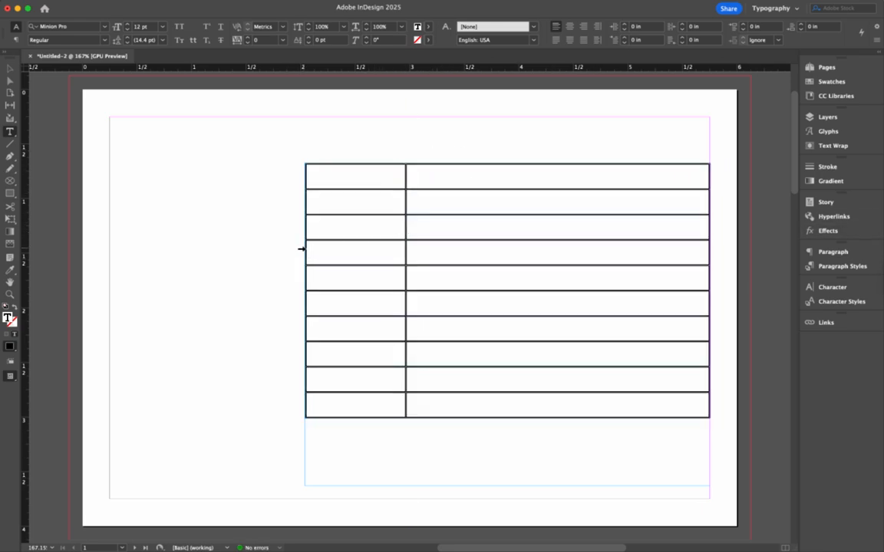
Step: Move the table's text frame to about X 0.87 in, Y 0.52 in and resize it to about 4.5 x 2.98 in
left_click(295, 252)
left_click(9, 67)
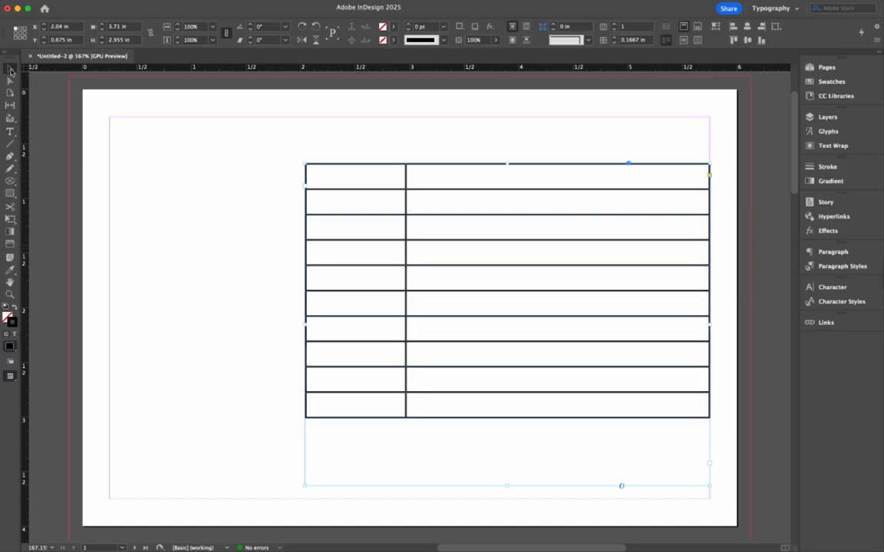
left_click_drag(399, 268, 270, 252)
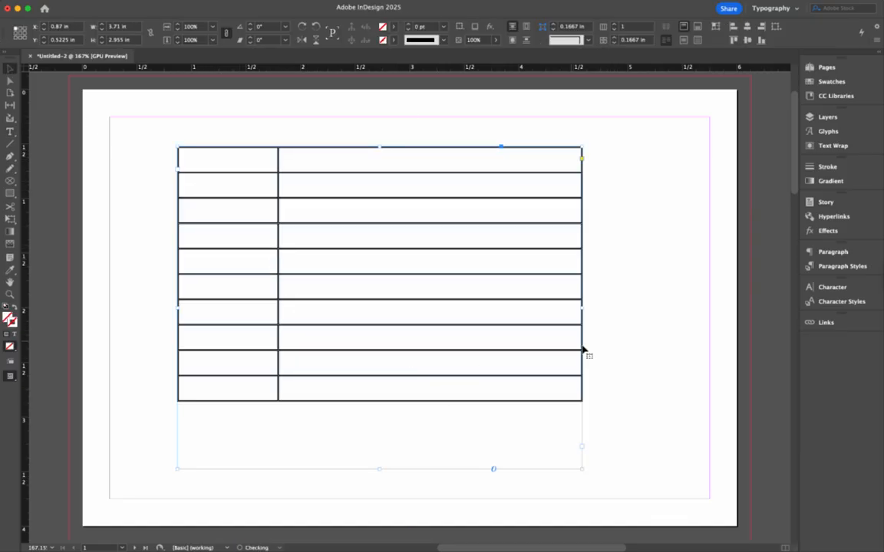
mouse_move(583, 308)
left_mouse_down()
mouse_move(623, 306)
mouse_move(587, 309)
left_mouse_up()
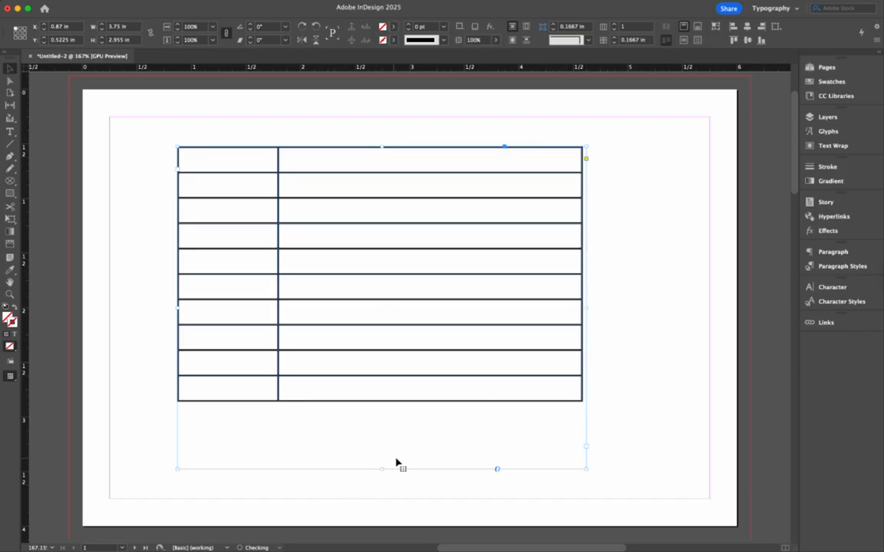
left_click_drag(381, 468, 381, 409)
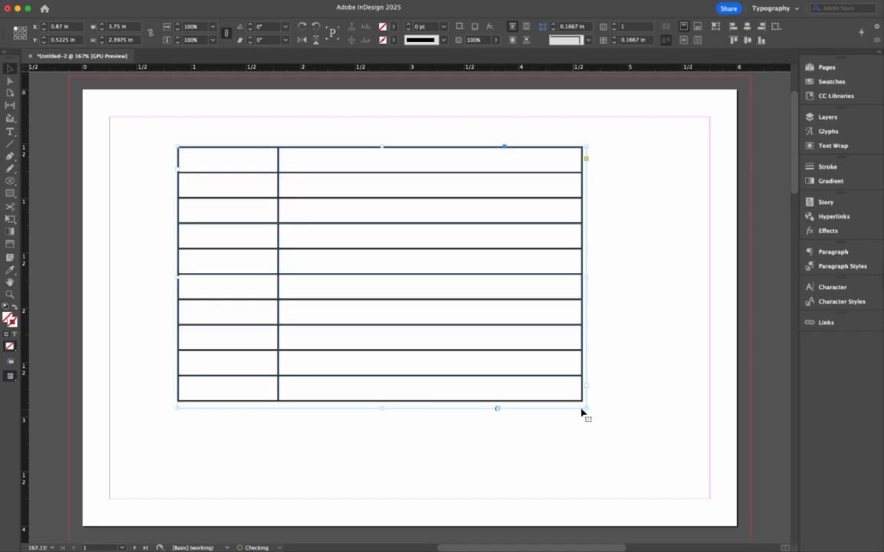
left_click_drag(586, 408, 667, 472)
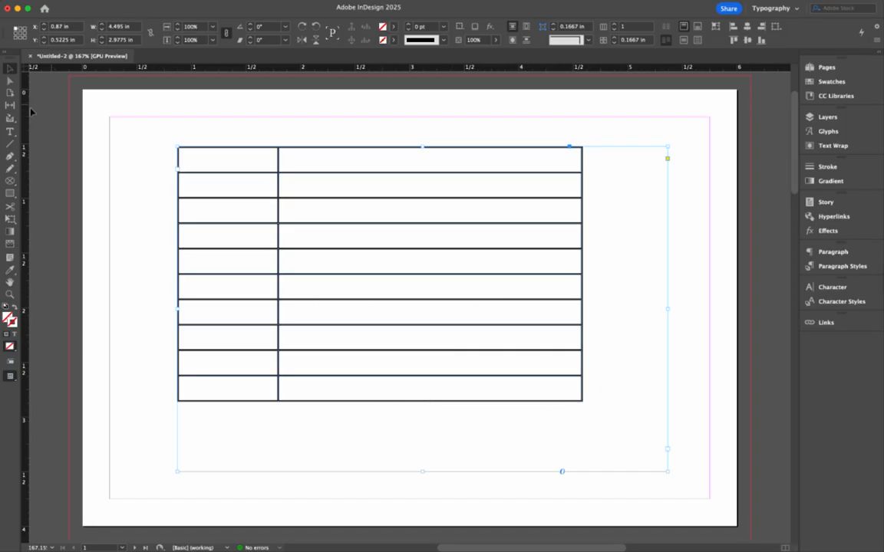
Step: Widen the table's second column to nearly fill the frame, and move the frame to about X 1.02 in, Y 0.81 in
left_click(10, 131)
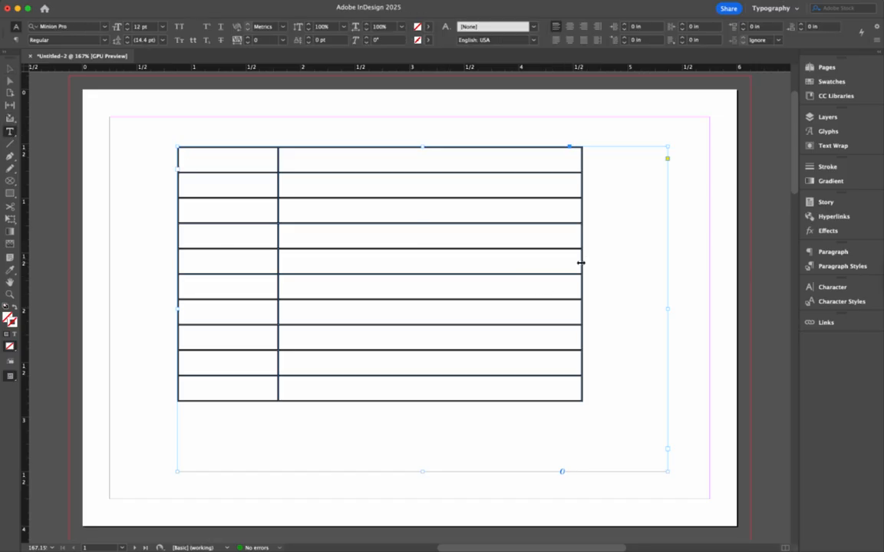
left_click_drag(582, 263, 657, 262)
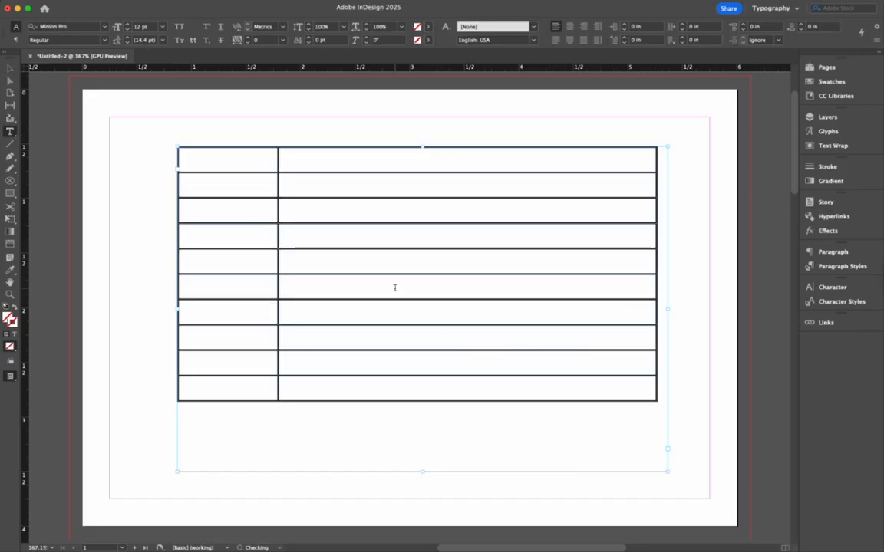
key("Escape")
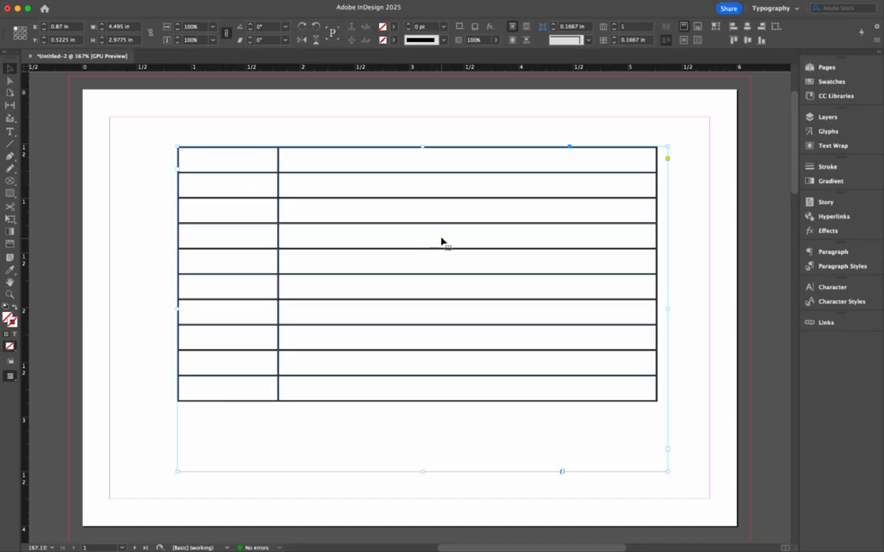
left_click_drag(440, 241, 456, 270)
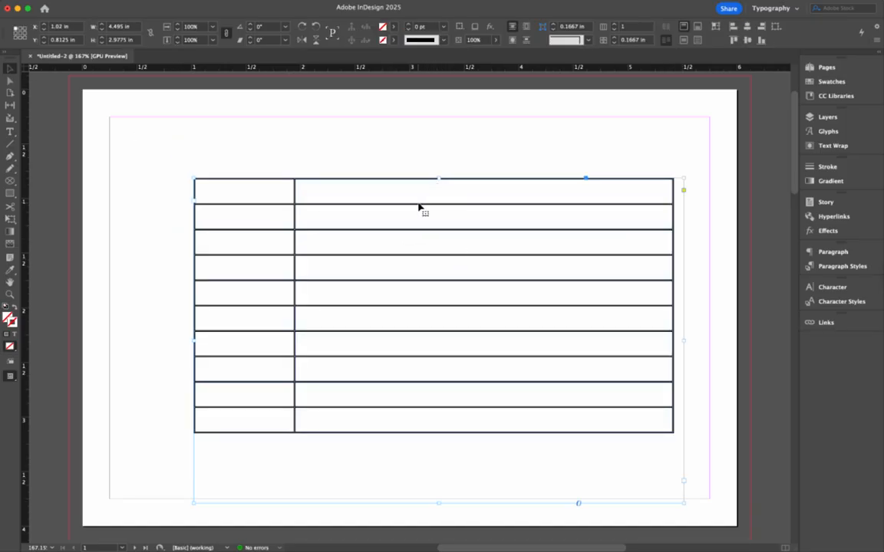
Step: Open the text cell options for the table's top-left cell and move the dialog clear of that cell
left_click(206, 0)
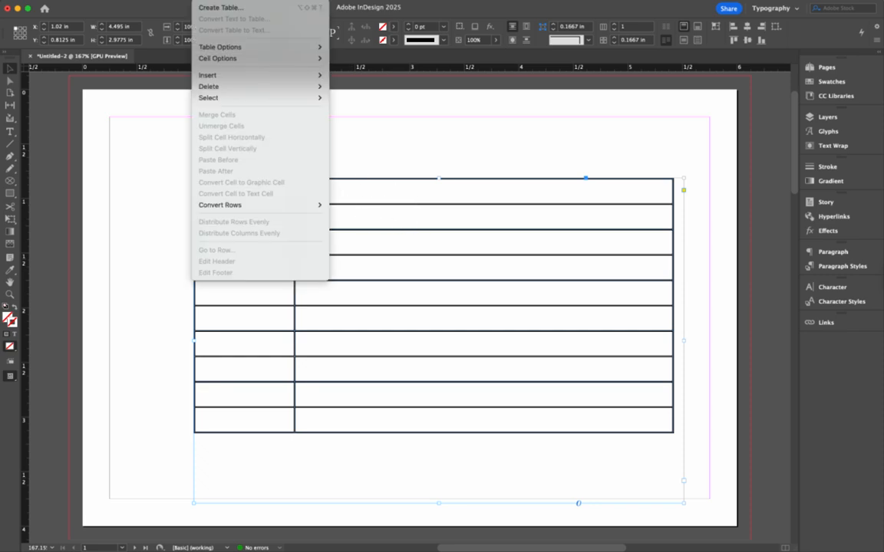
mouse_move(230, 49)
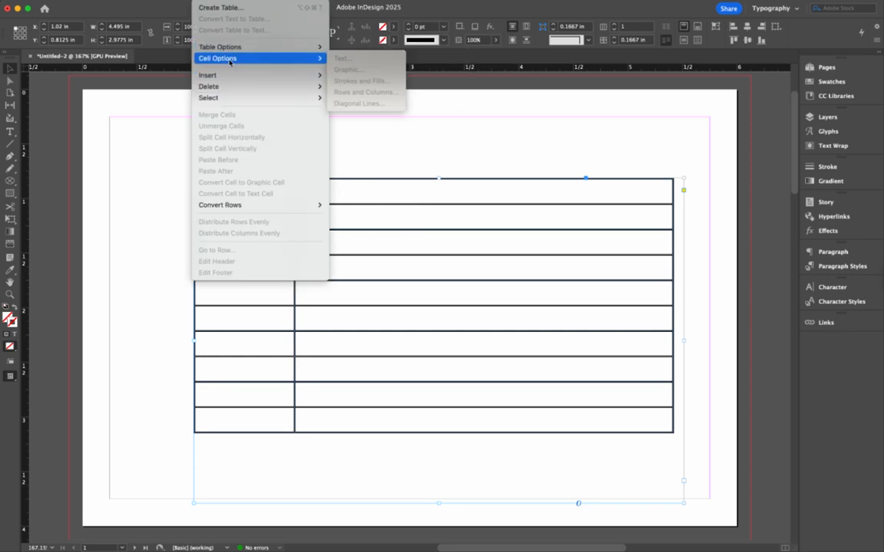
left_click(211, 0)
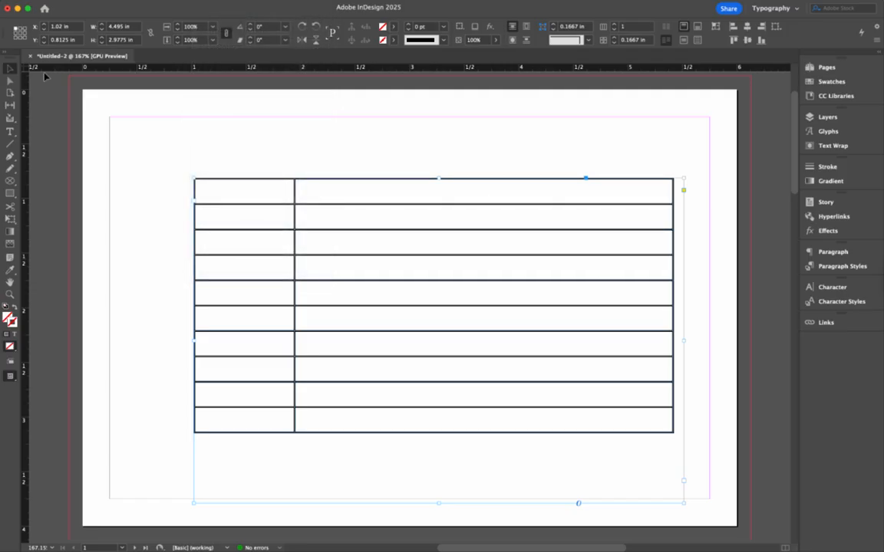
left_click(10, 131)
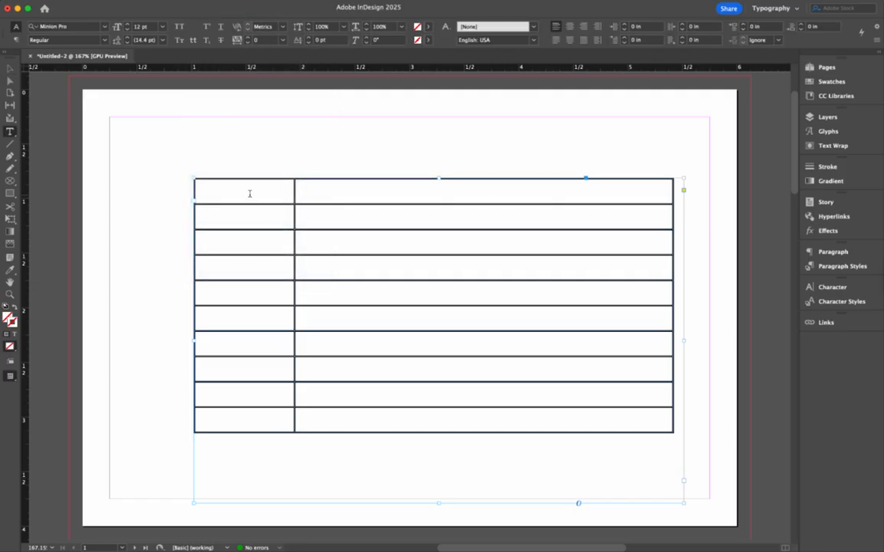
left_click(243, 190)
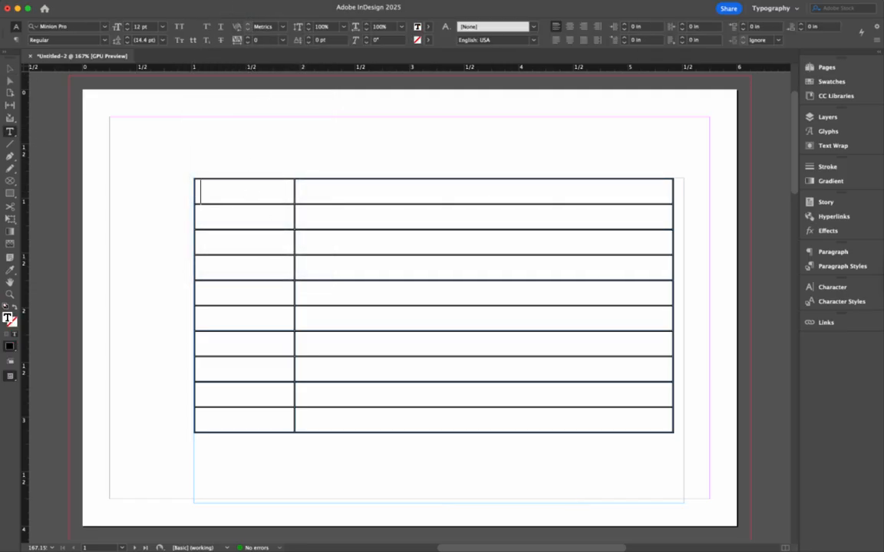
left_click(209, 1)
mouse_move(268, 58)
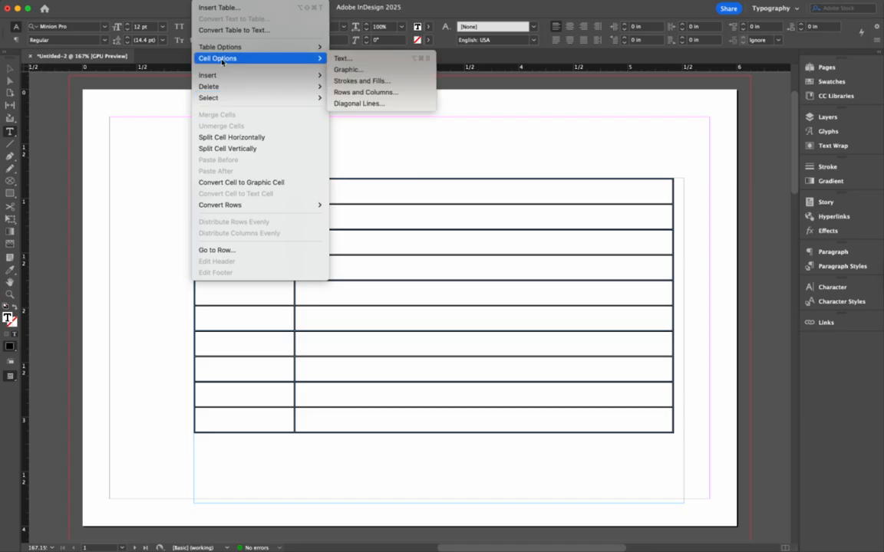
left_click(374, 60)
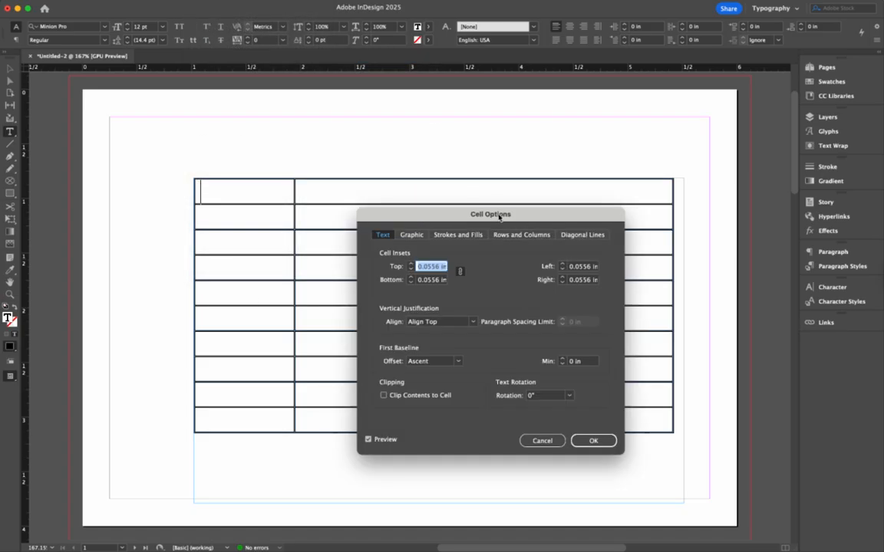
left_click_drag(587, 216, 668, 240)
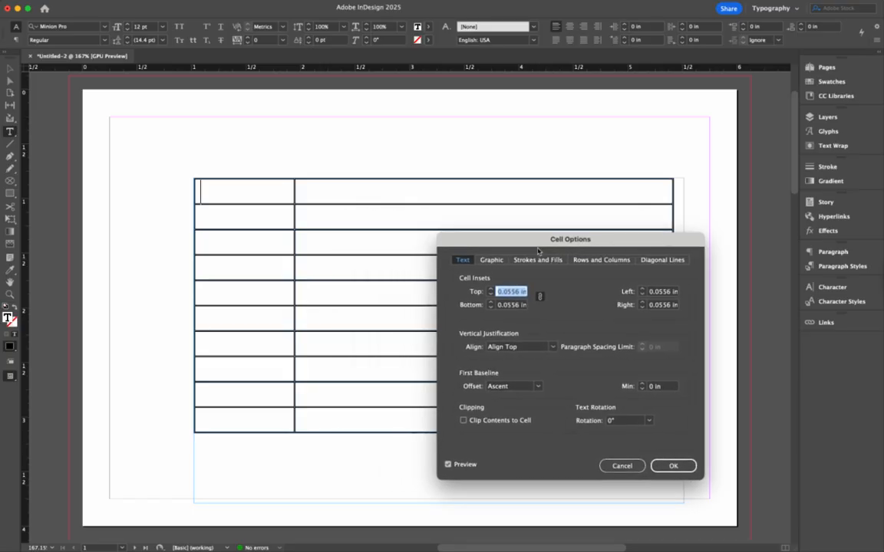
Step: Review the cell's graphic, stroke and fill, row and column, diagonal line and vertical alignment options, and close them without applying changes
left_click(492, 259)
left_click(537, 259)
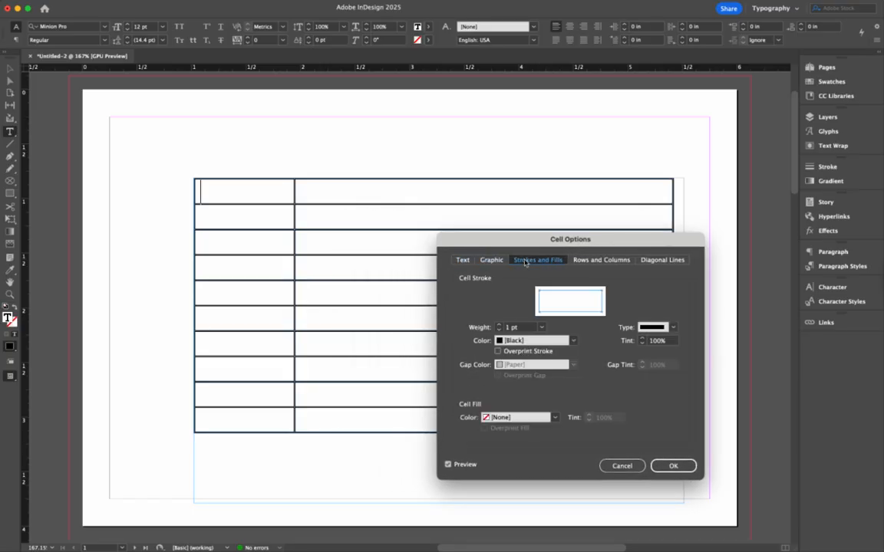
left_click(615, 261)
left_click(662, 260)
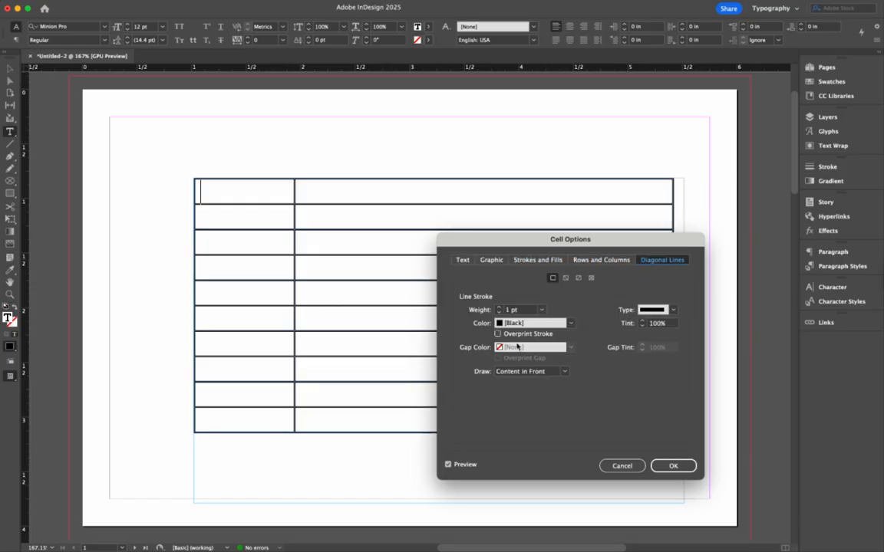
left_click(463, 259)
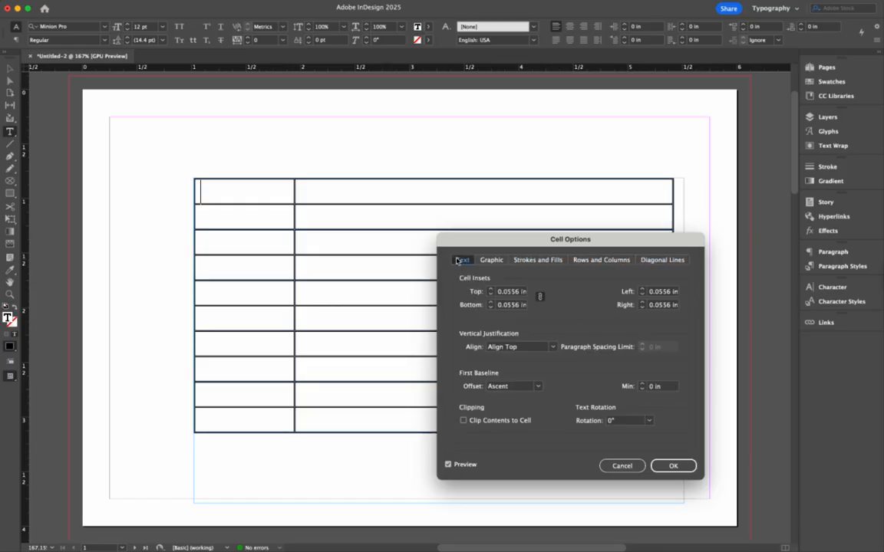
left_click(510, 348)
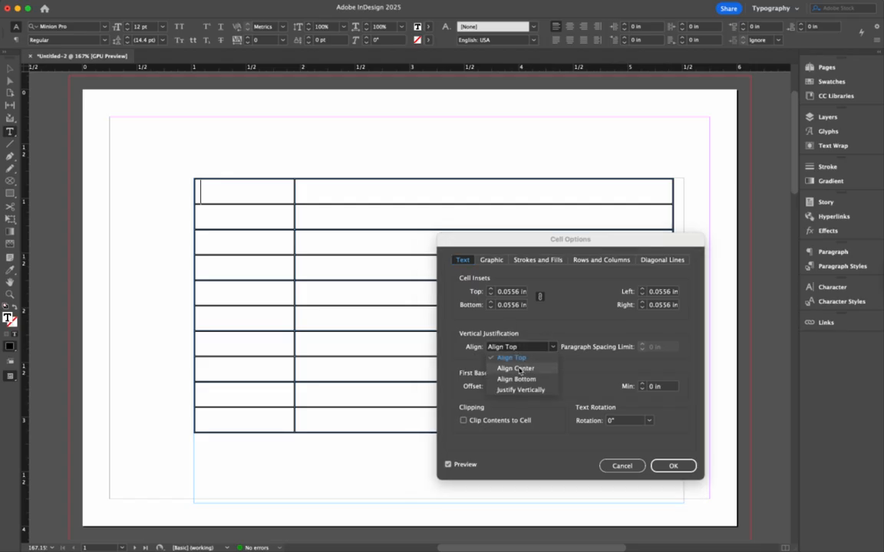
left_click(572, 310)
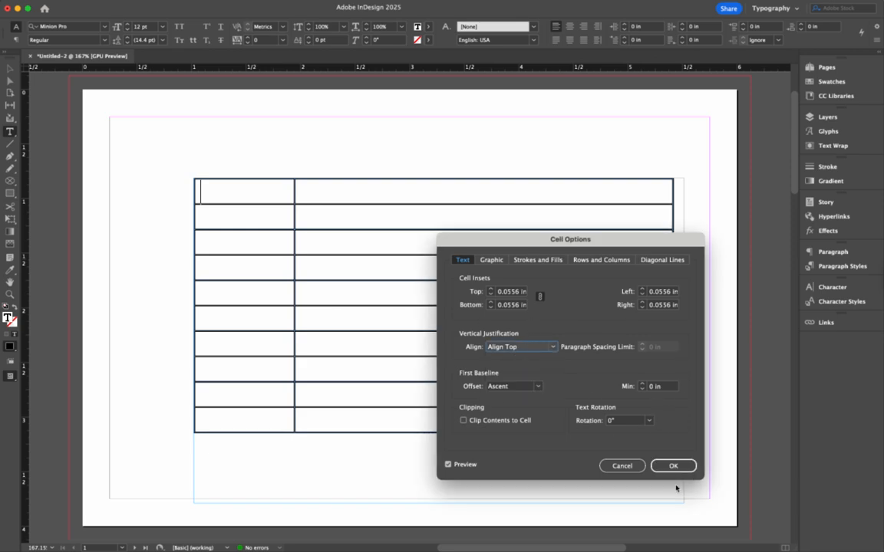
left_click(622, 466)
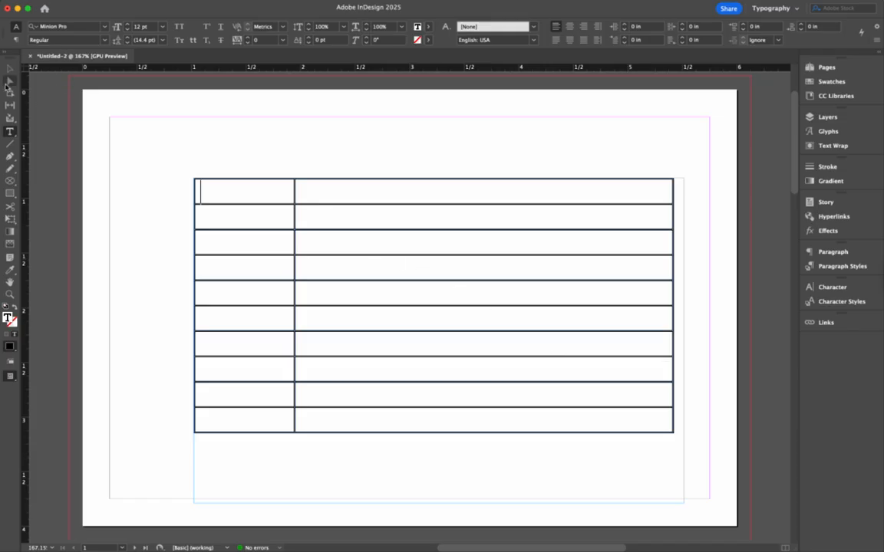
Step: Place icons digized tutorial.ai directly on the page at about X 0.55 in, Y 0.59 in, undoing its placement inside the table cell
left_click(87, 3)
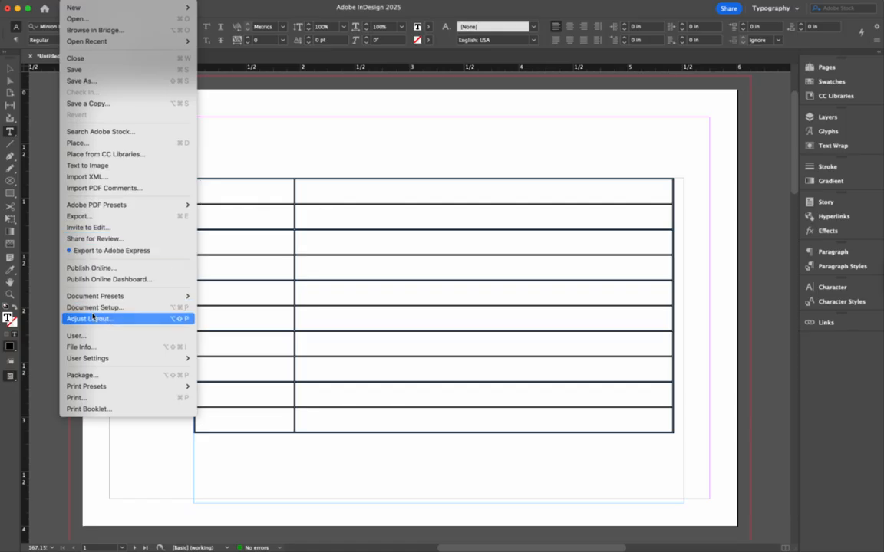
left_click(118, 144)
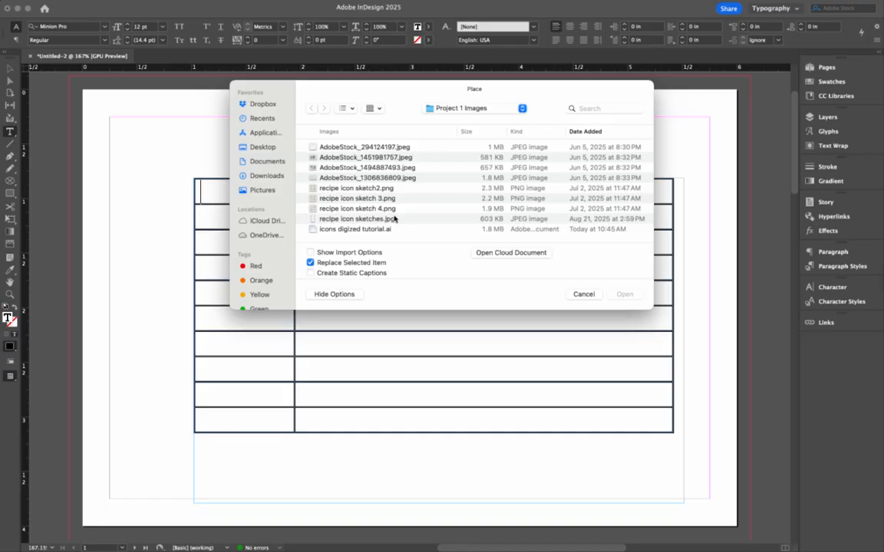
left_click(382, 229)
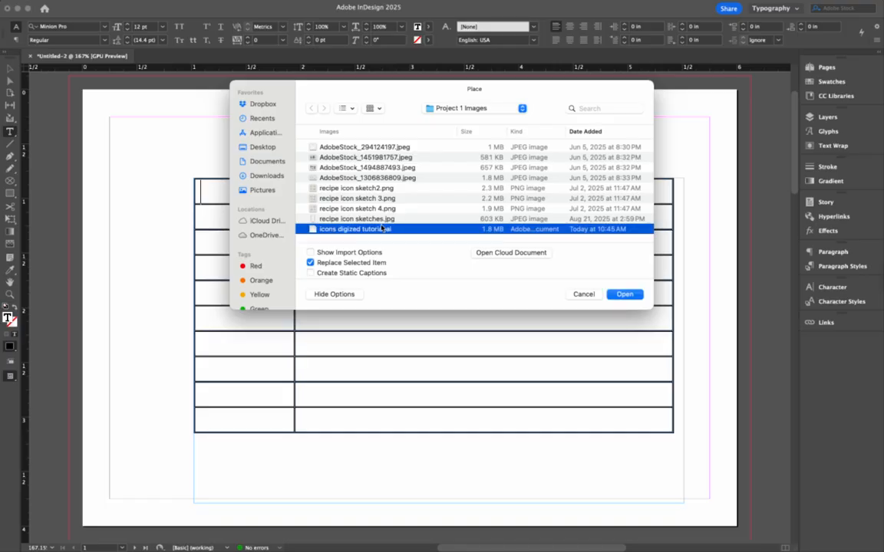
left_click(625, 294)
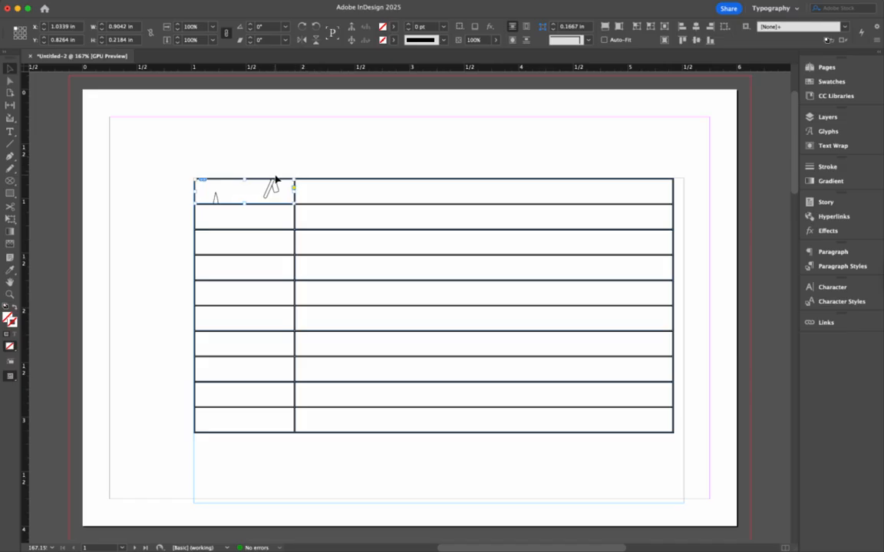
key("super+z")
left_click(143, 155)
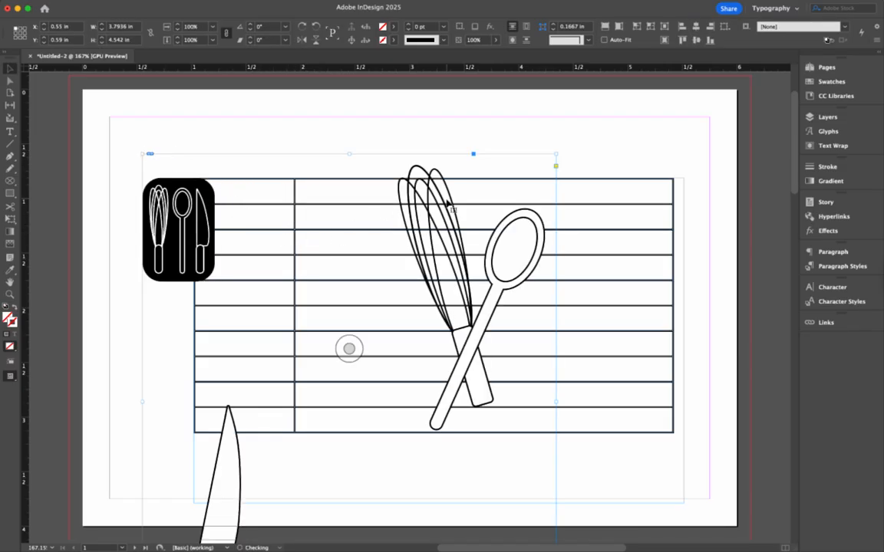
Step: Crop the placed artwork's frame to the black utensil icon, about 0.68 x 1.005 in, and move it to about X 0.25 in, Y 0.55 in
left_click_drag(555, 400, 216, 372)
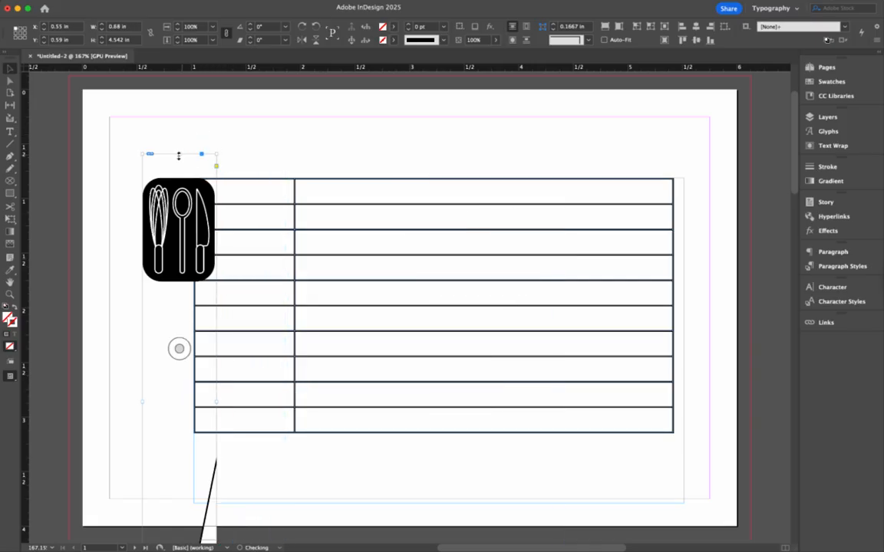
left_click_drag(178, 156, 241, 106)
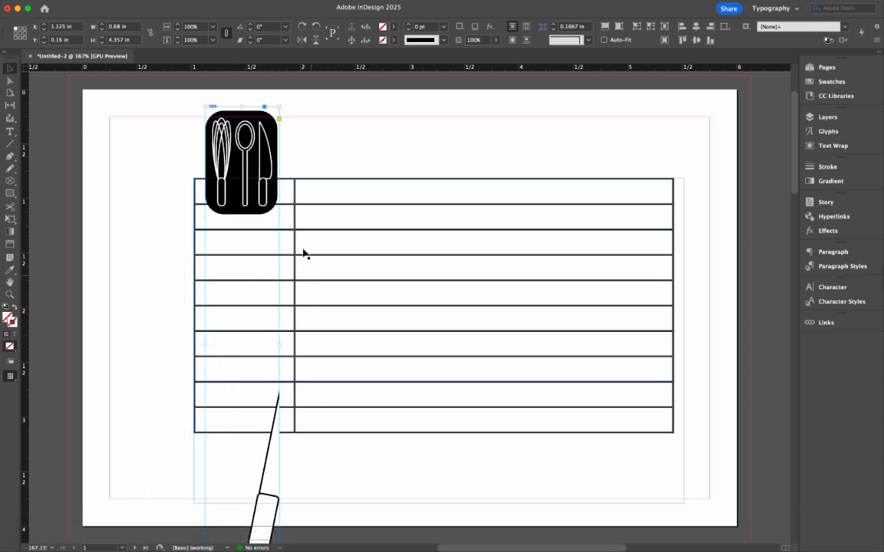
left_click_drag(246, 143, 325, 97)
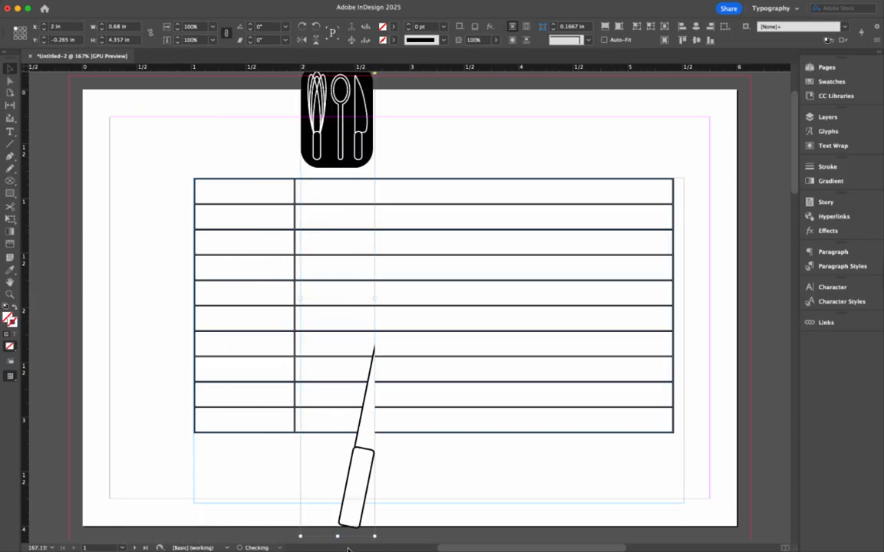
left_click_drag(338, 535, 354, 167)
left_click_drag(362, 130, 172, 220)
left_click_drag(182, 259, 151, 222)
key("super+z")
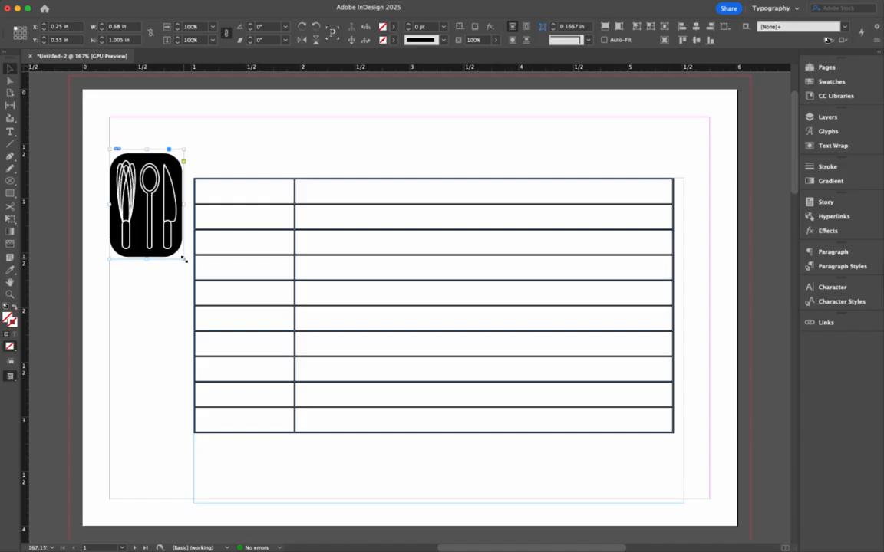
Step: Scale the utensil icon to about 0.35 x 0.52 in, align it to the page's top-left margin corner, and view the page at actual size
left_click_drag(184, 260, 139, 157)
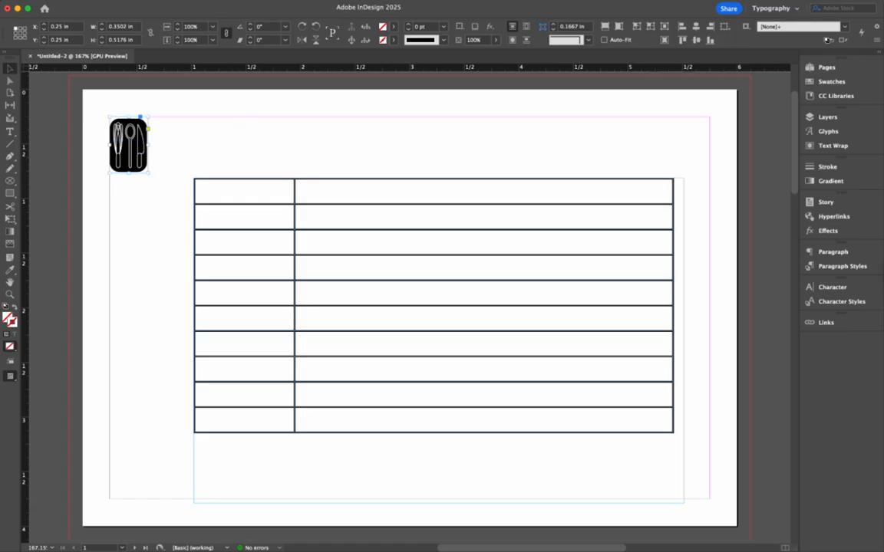
left_click(230, 0)
left_click(335, 108)
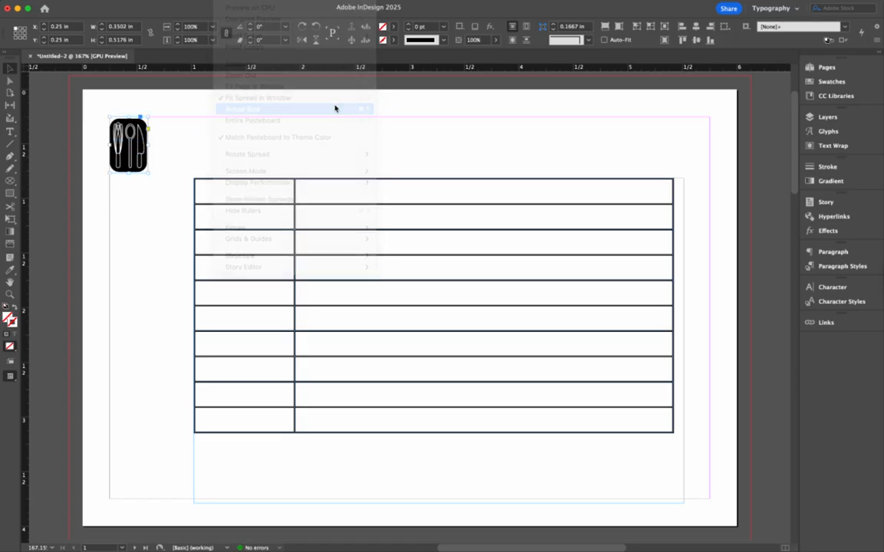
scroll(484, 221, "right", 5)
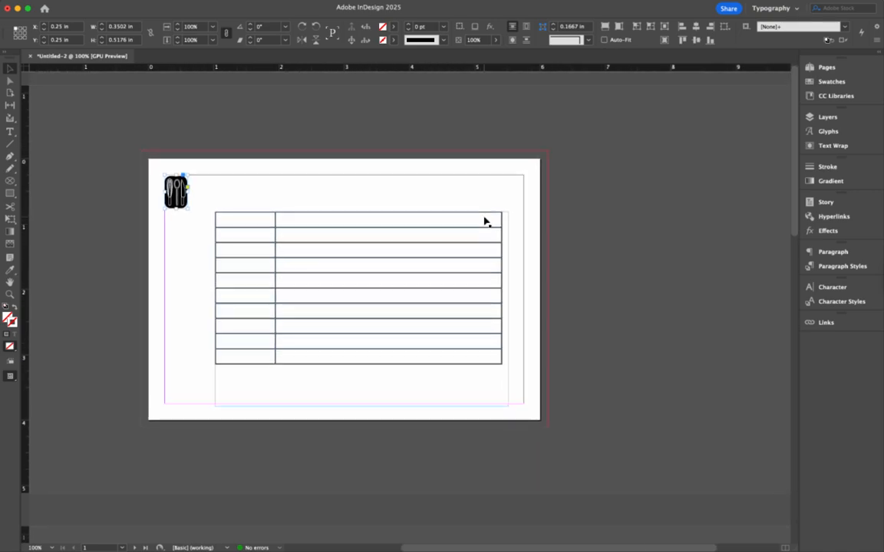
left_click(232, 173)
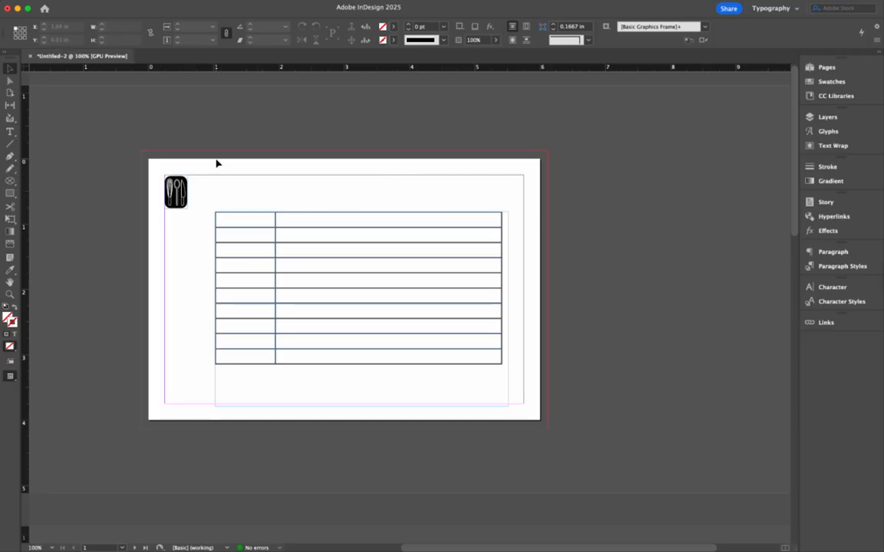
Step: Create a text frame about 4.36 x 0.52 in beside the icon above the table, and enter "RECIPE:"
key("t")
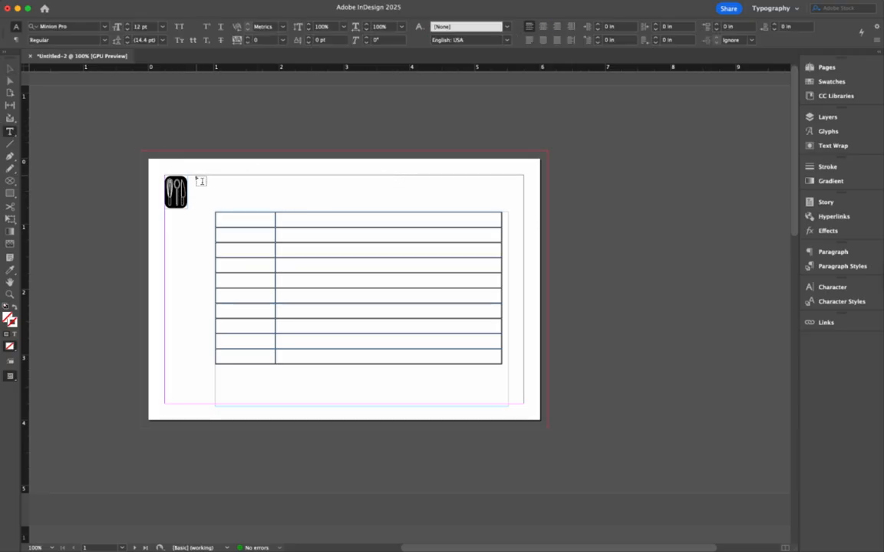
left_click_drag(198, 180, 476, 207)
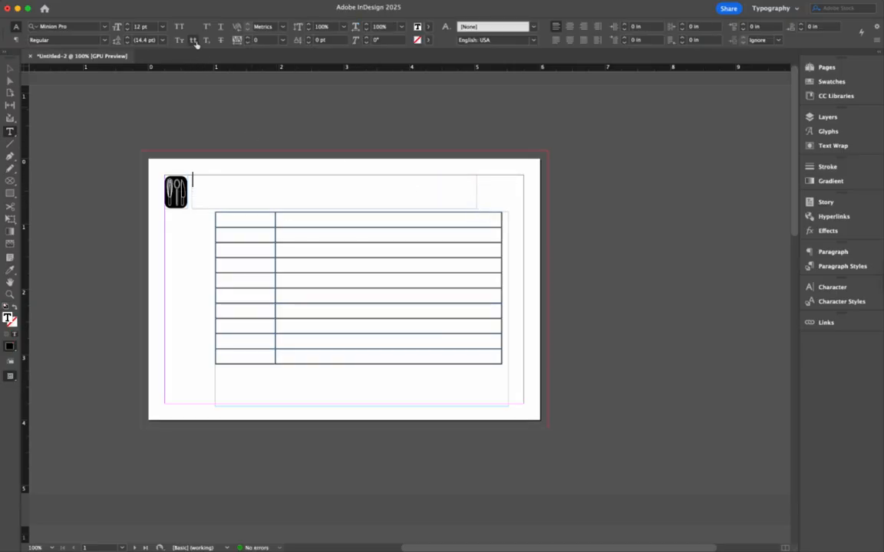
type("RECIPE:")
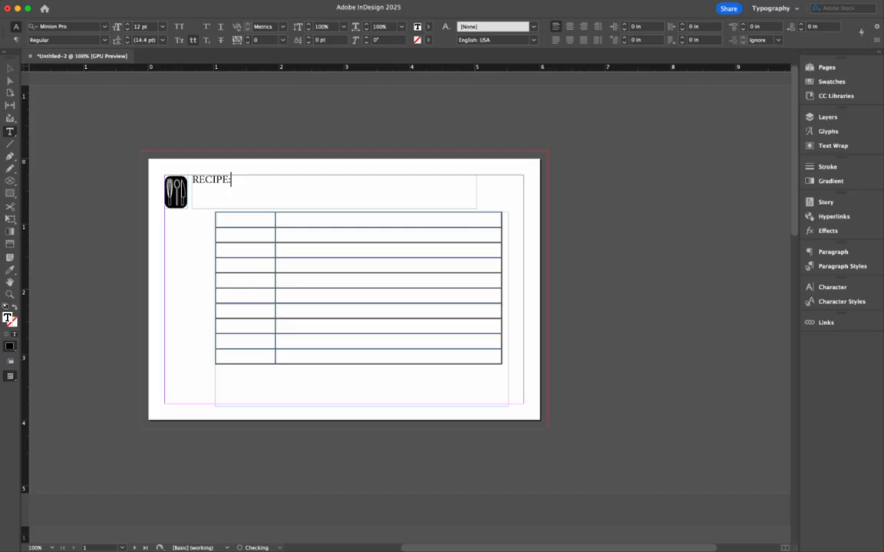
Step: Set the "RECIPE:" heading in League Gothic at 32 pt
left_click_drag(231, 180, 191, 181)
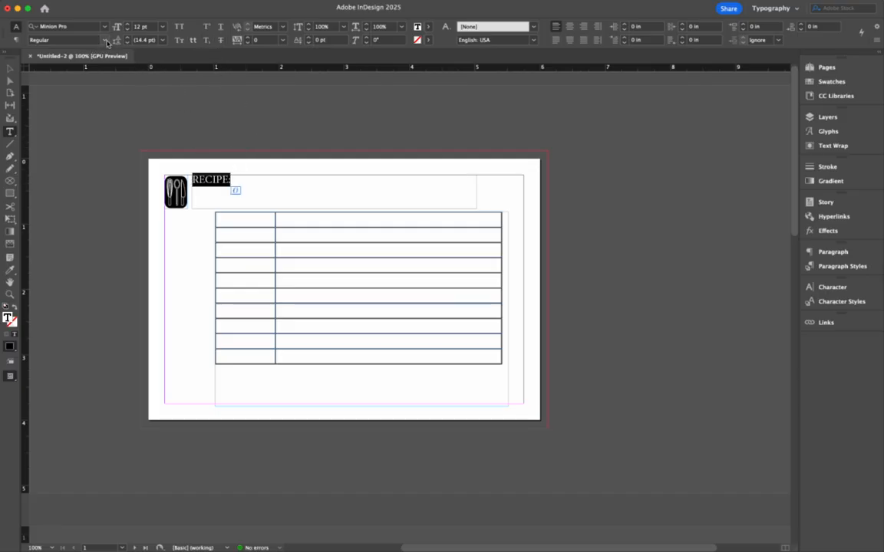
left_click(105, 41)
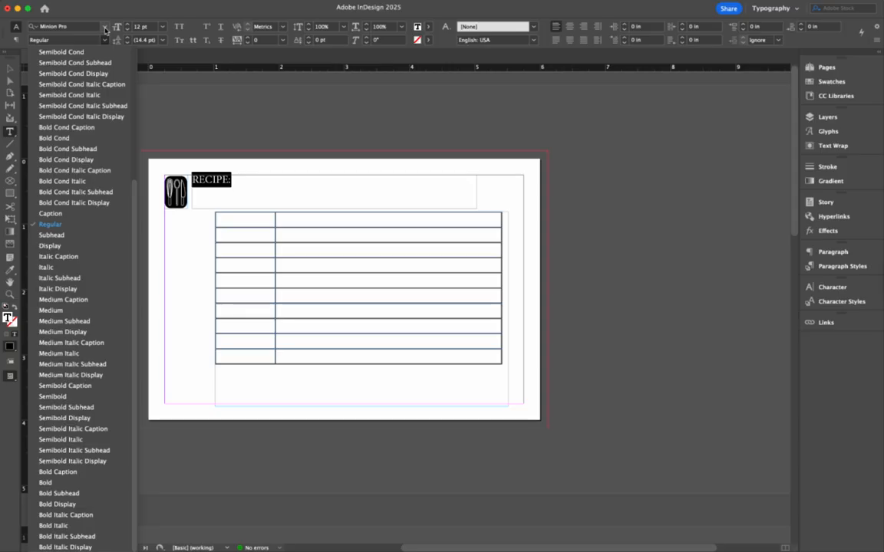
left_click(97, 28)
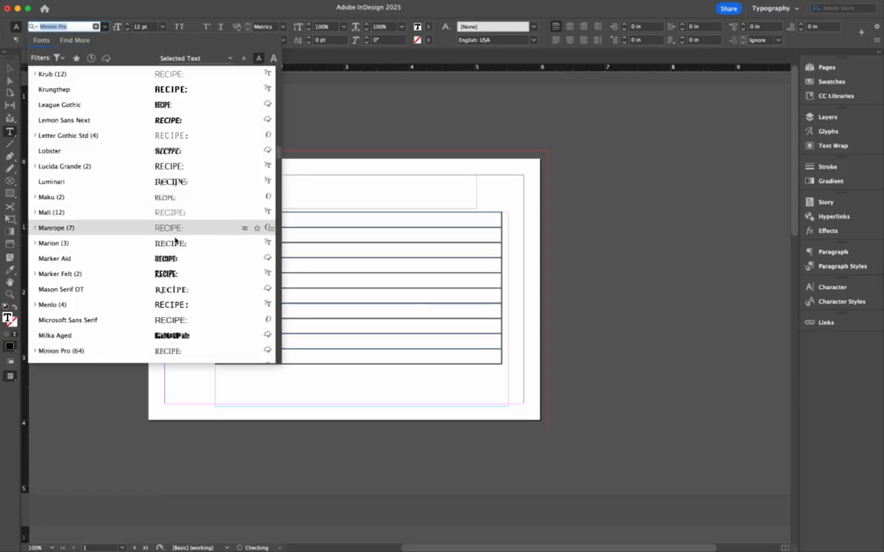
left_click(163, 111)
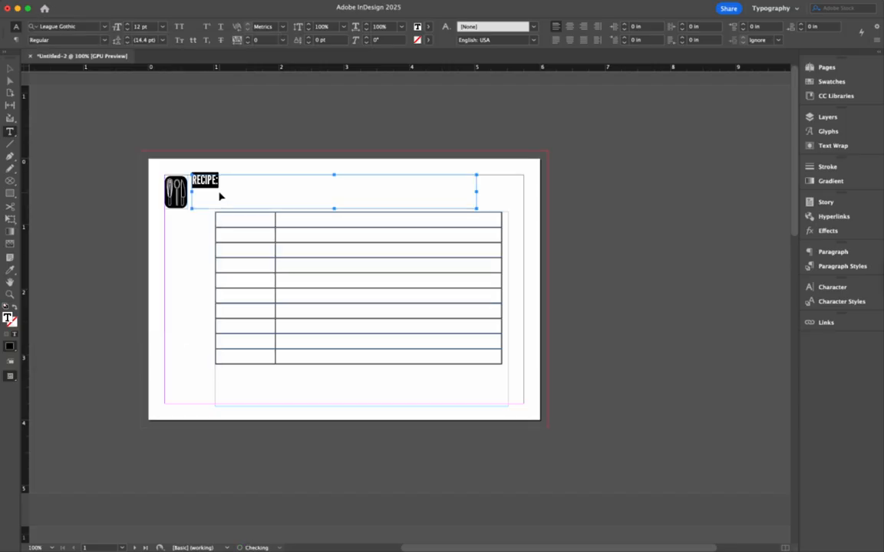
key("super+shift+period")
key("super+shift+period")
key("super+shift+period")
key("super+shift+period")
key("super+shift+period")
key("super+shift+period")
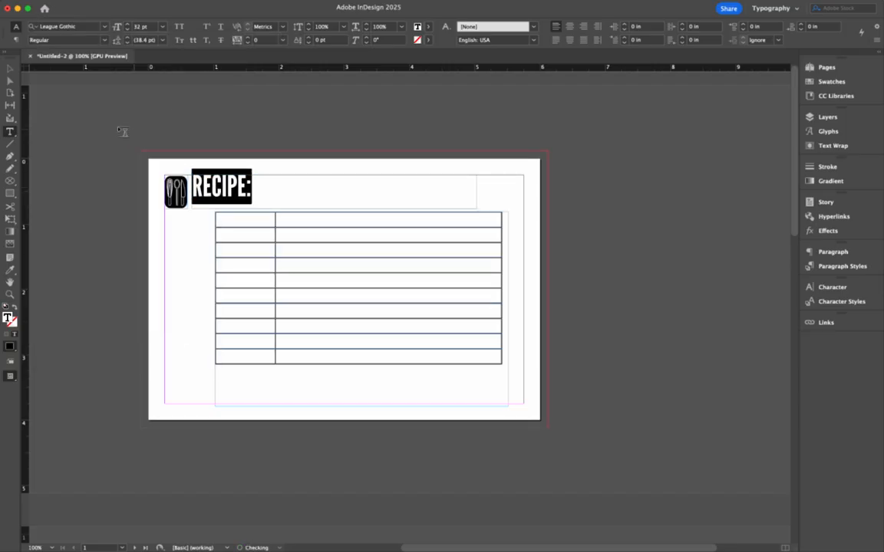
Step: Add a row of 12 underscores after "RECIPE:" as a blank line for the recipe name
left_click(268, 191)
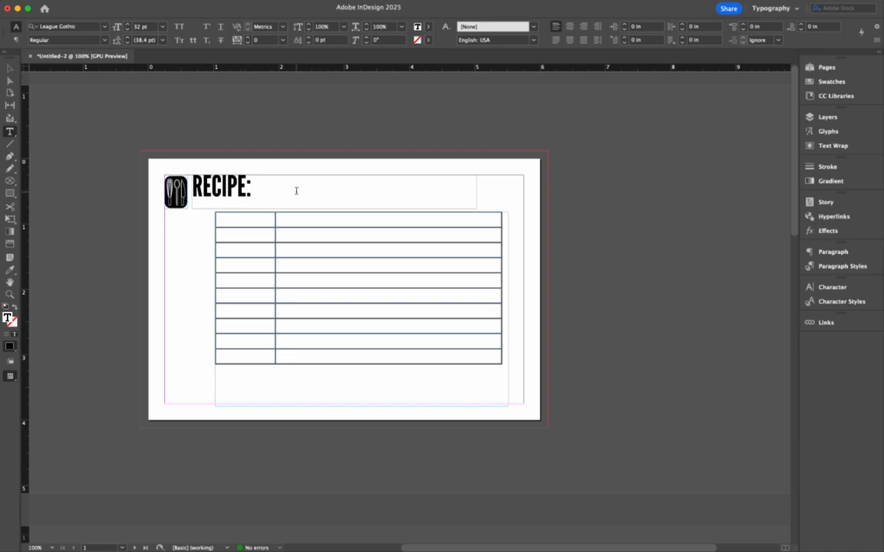
type("_________")
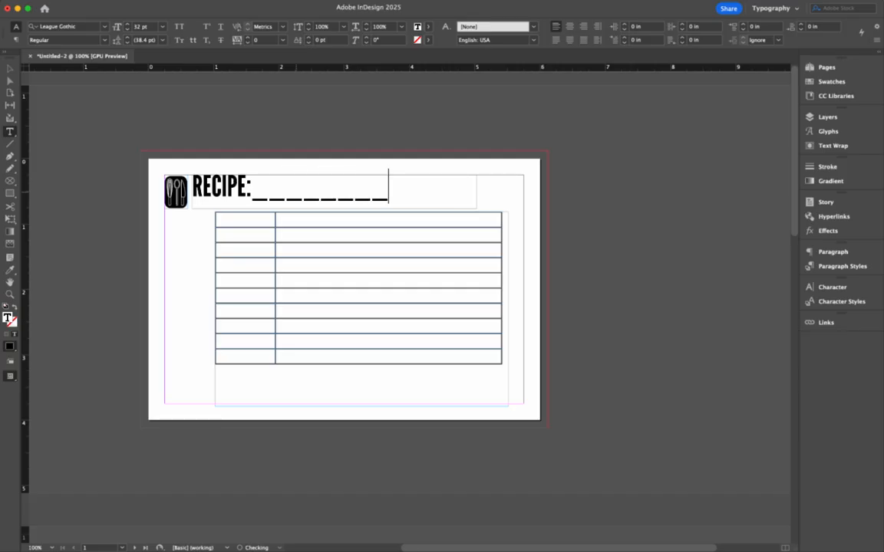
type("_____")
Step: Change the font of the underscores after "RECIPE:" to Academy Engraved LET so they form a thin continuous line
scroll(314, 158, "up", 3)
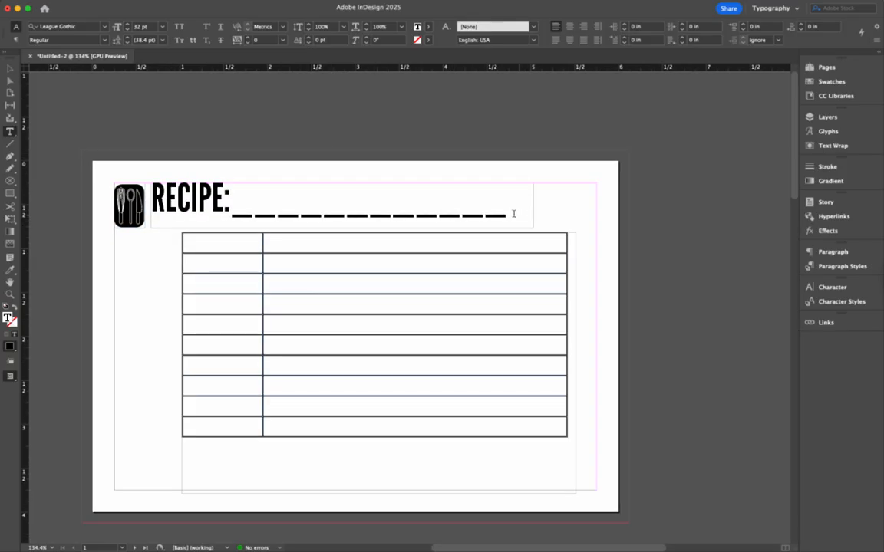
left_click_drag(513, 214, 251, 189)
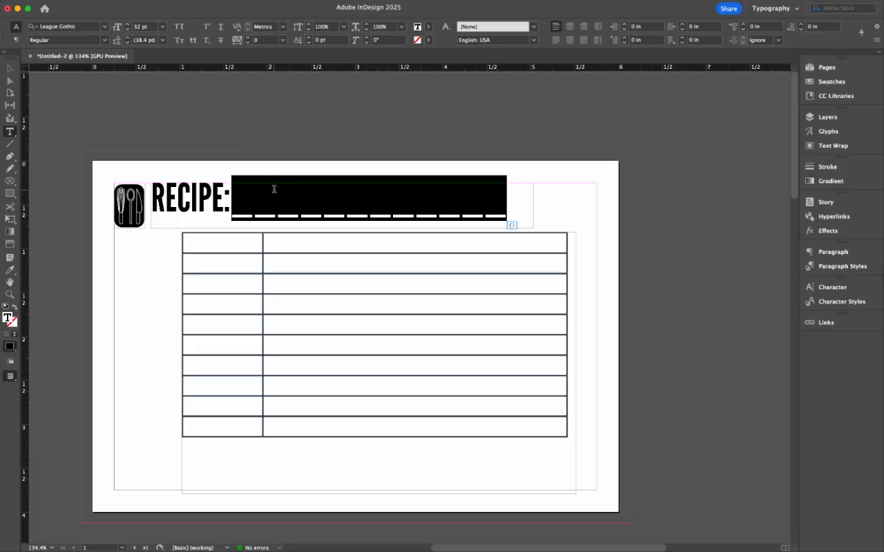
left_click(96, 26)
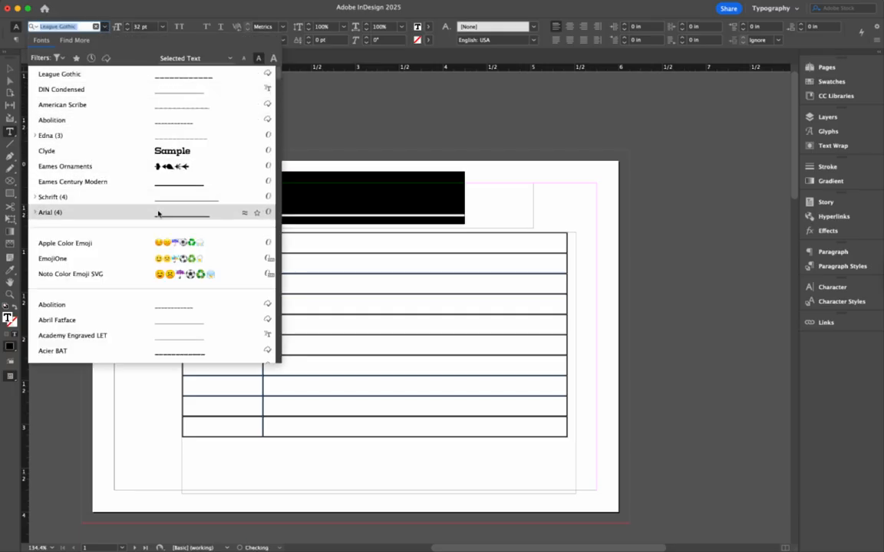
left_click(161, 338)
left_click(404, 209)
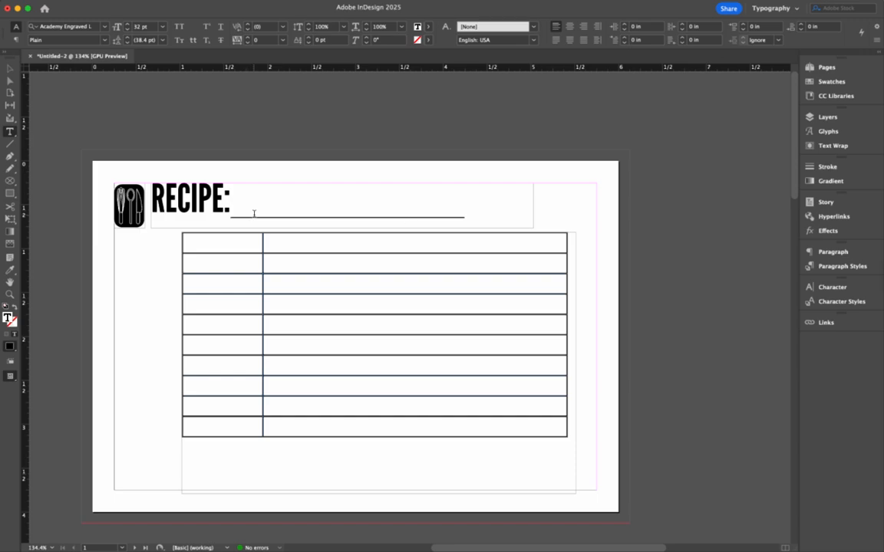
Step: Narrow the heading's text frame so its right edge sits just past the end of the underscore line, and deselect it
key("Escape")
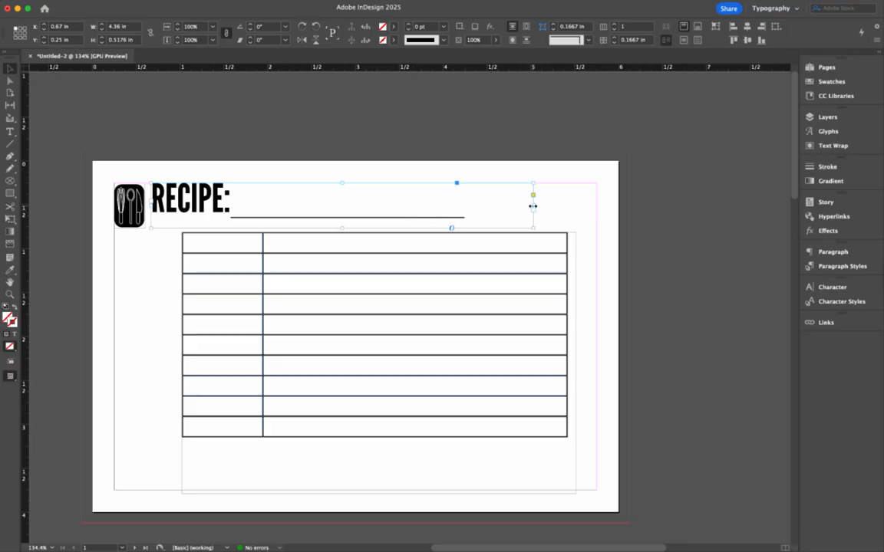
left_click_drag(532, 206, 471, 204)
left_click(497, 213)
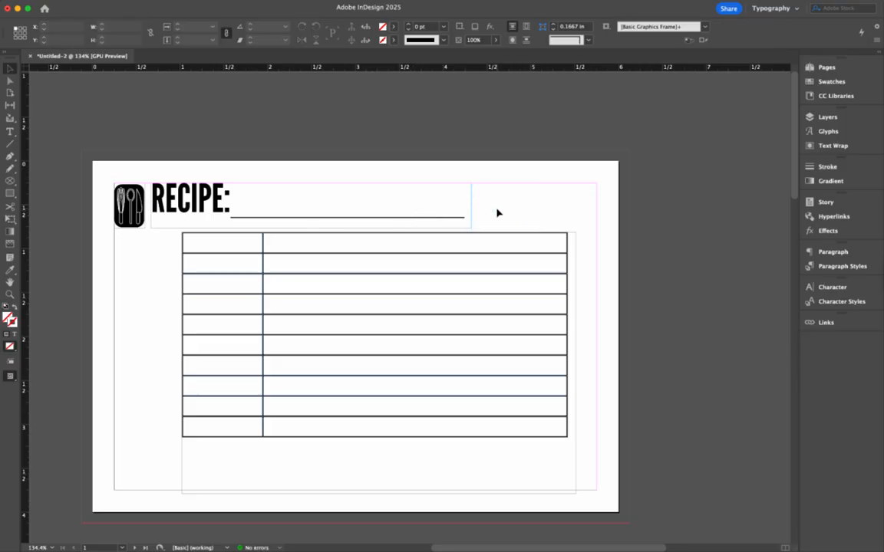